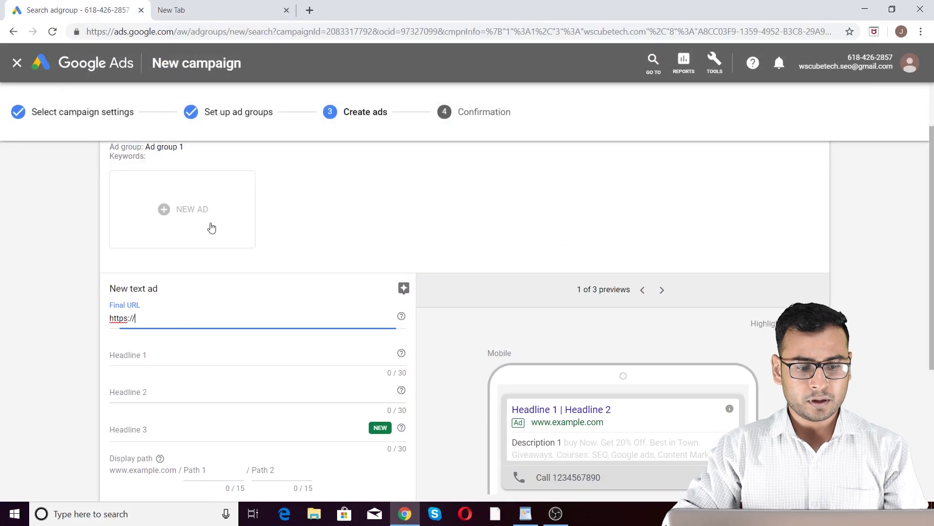
pyautogui.moveTo(138, 316); pyautogui.dragTo(75, 319)
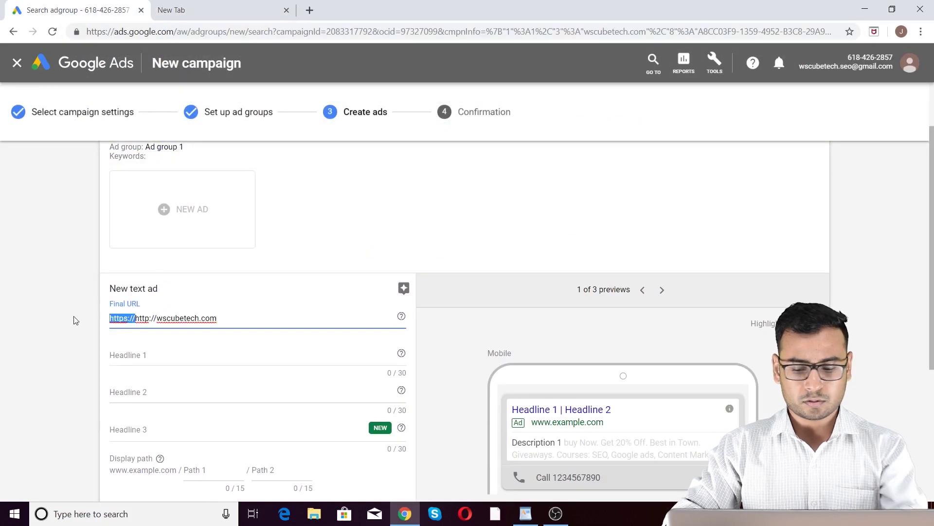
pyautogui.press('BackSpace')
pyautogui.click(443, 343)
pyautogui.scroll(-3, 443, 343)
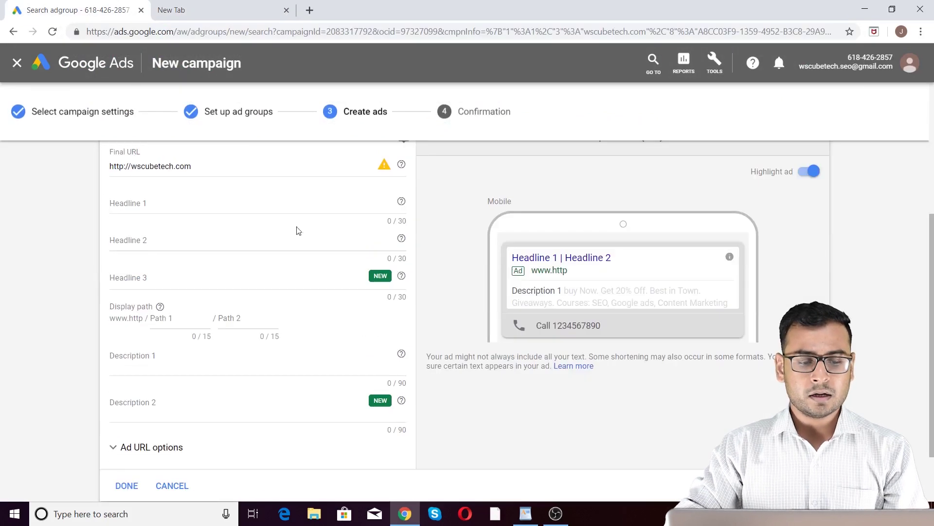
pyautogui.click(121, 166)
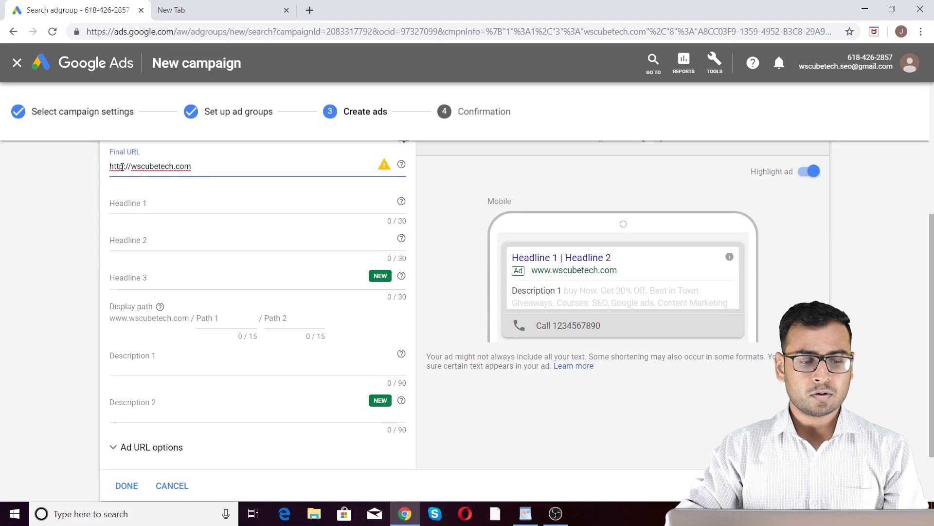
pyautogui.doubleClick(122, 167)
pyautogui.write('https')
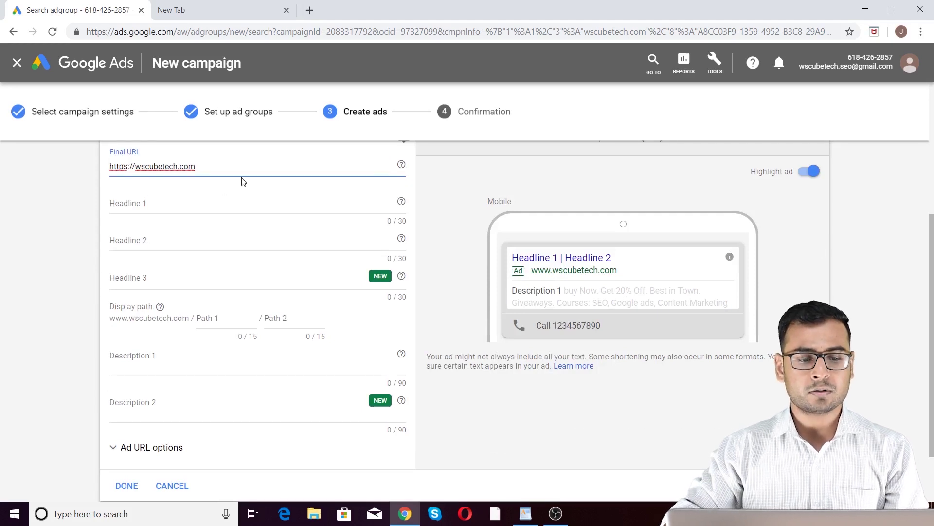
pyautogui.scroll(5, 341, 162)
pyautogui.scroll(-2, 146, 365)
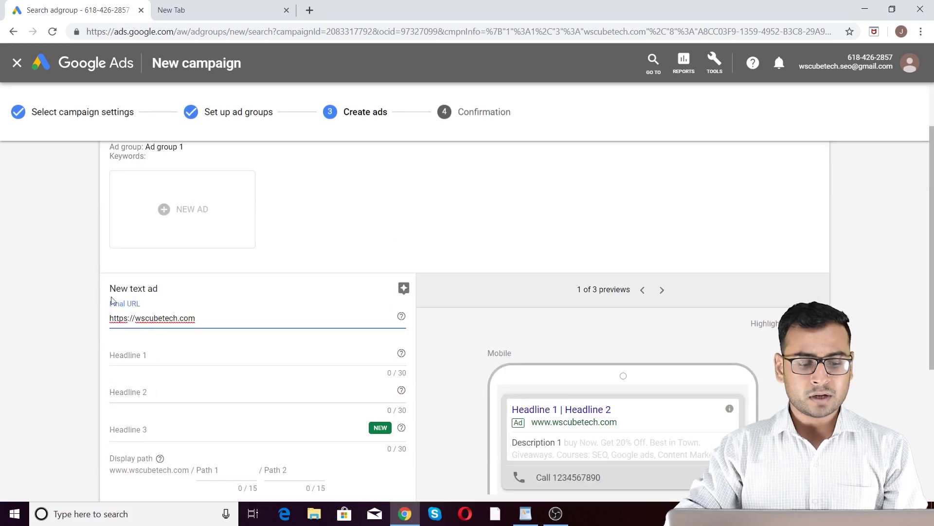
# Open the example ads and examine how their headlines and descriptions are written, especially the online storage ad.
pyautogui.click(404, 288)
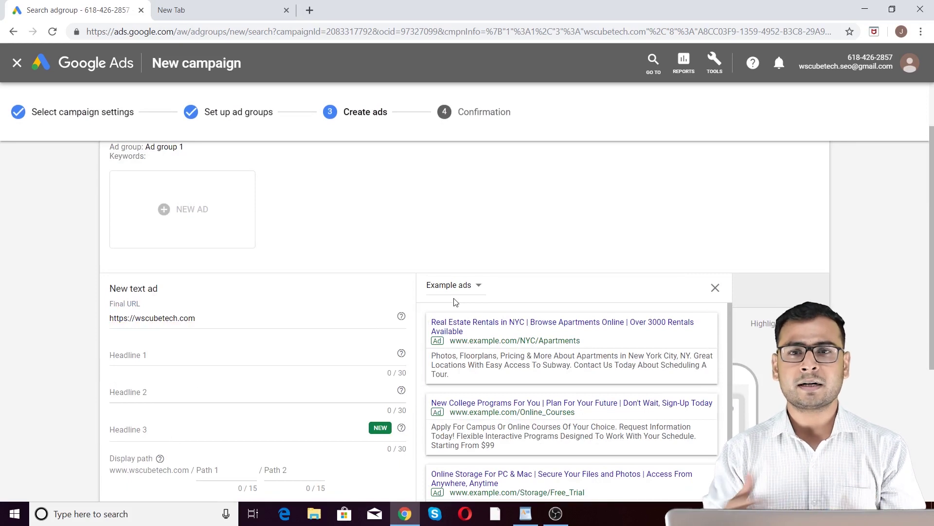
pyautogui.scroll(-3, 455, 311)
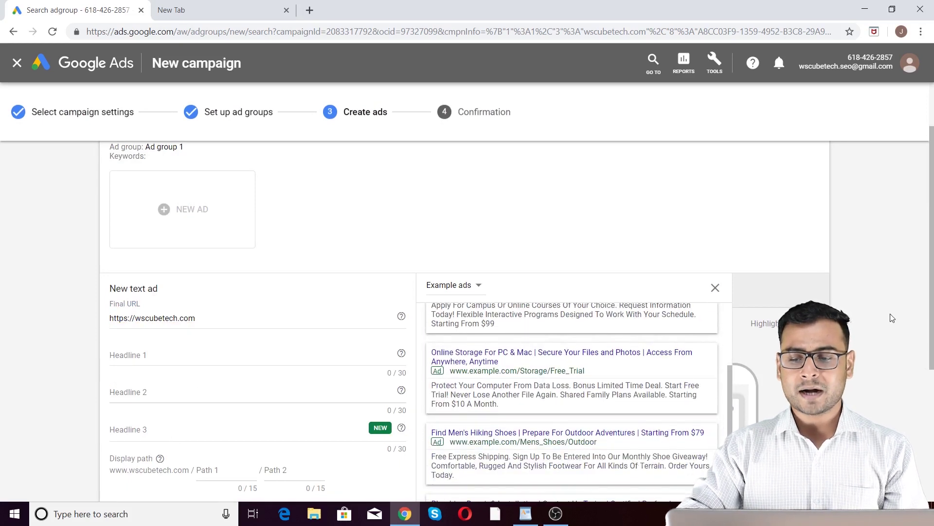
pyautogui.scroll(-2, 891, 316)
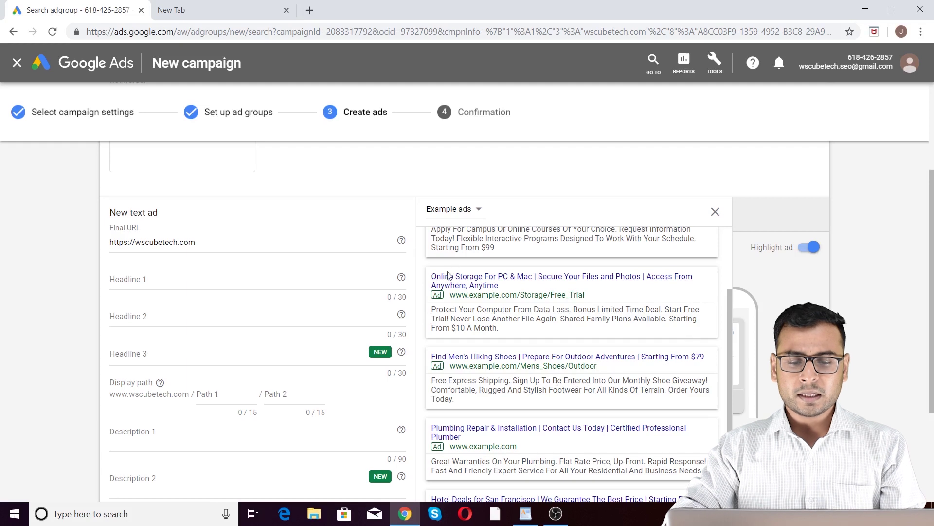
pyautogui.moveTo(432, 276); pyautogui.dragTo(514, 288)
pyautogui.click(525, 288)
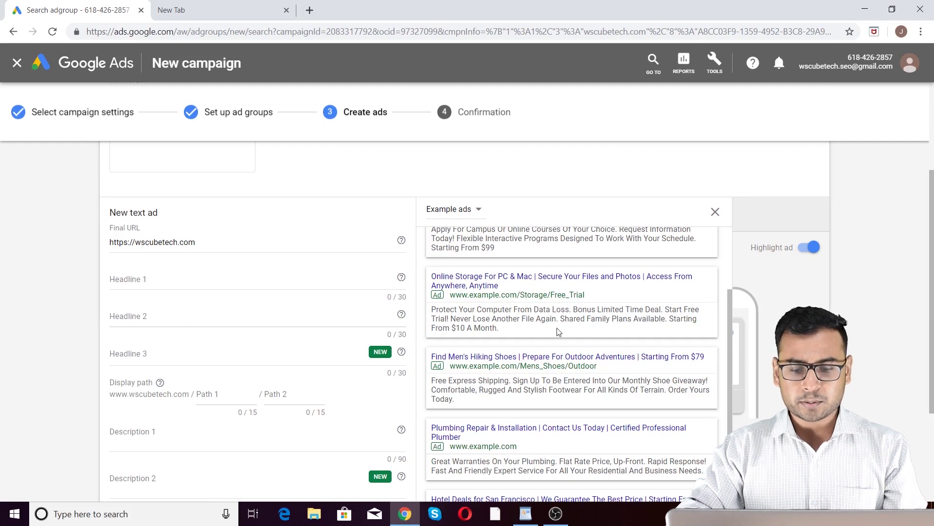
pyautogui.moveTo(445, 313)
pyautogui.mouseDown()
pyautogui.moveTo(489, 312)
pyautogui.moveTo(432, 310)
pyautogui.mouseUp()
pyautogui.click(504, 331)
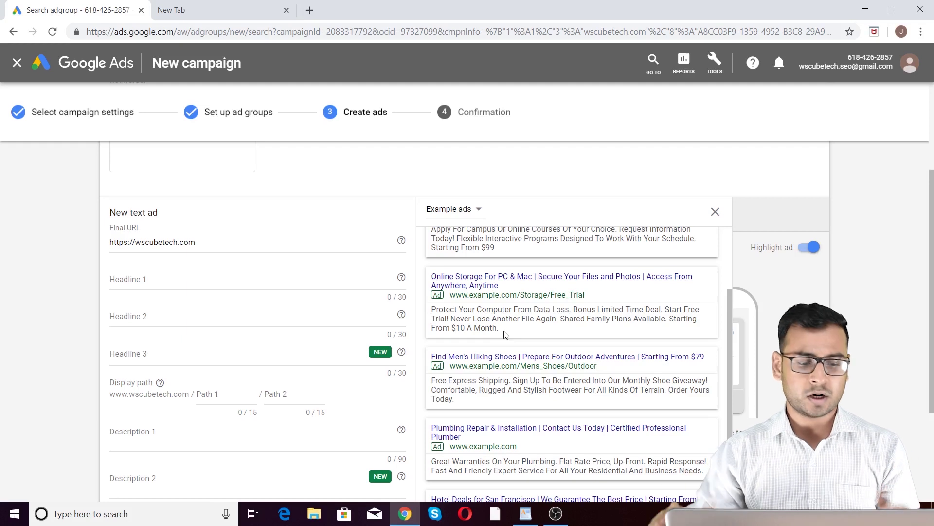
pyautogui.scroll(-1, 504, 334)
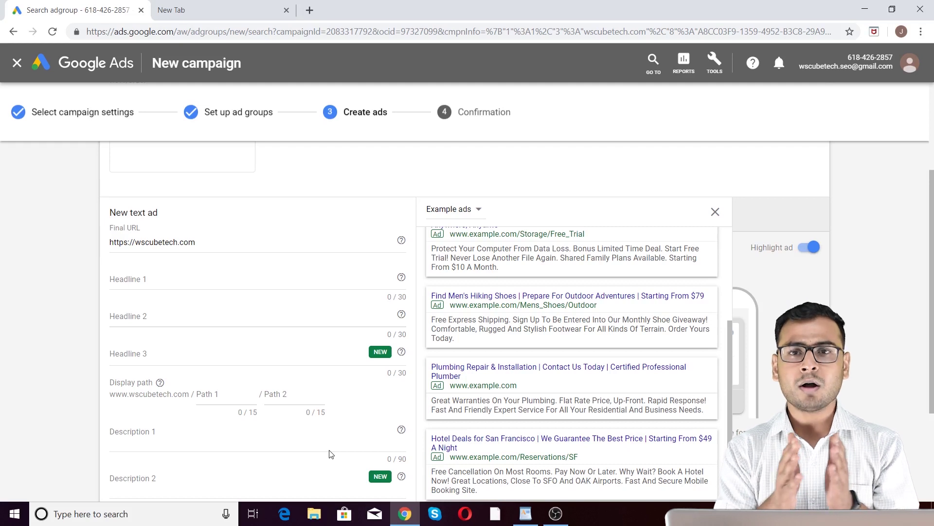
# Look over the description and headline fields of the new text ad form.
pyautogui.scroll(-3, 329, 444)
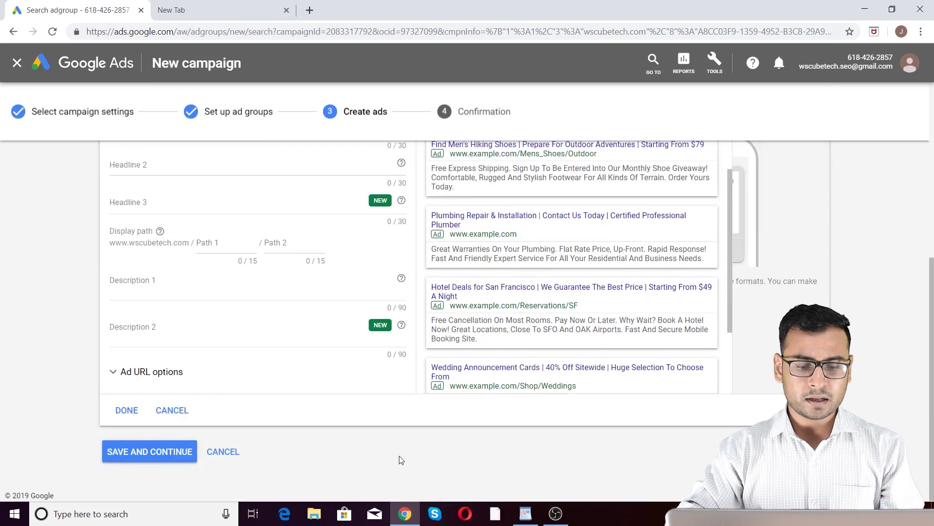
pyautogui.click(295, 297)
pyautogui.click(209, 327)
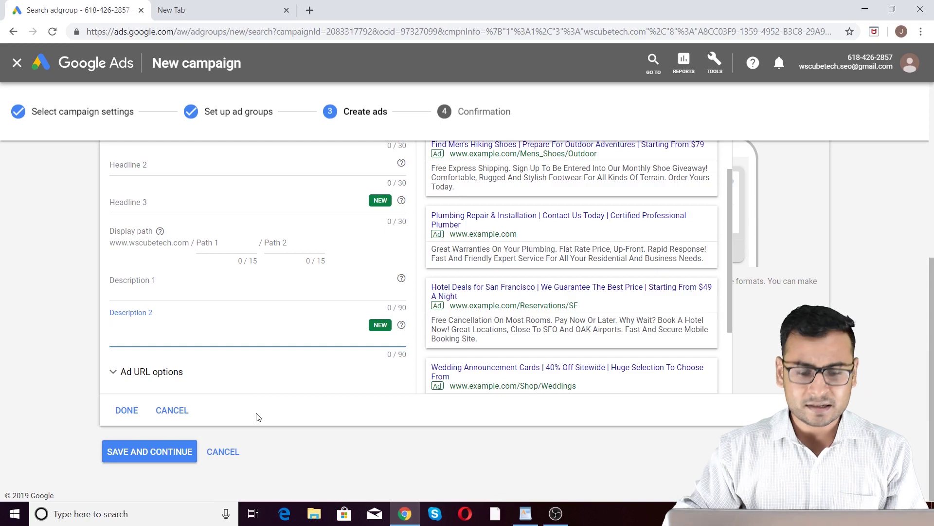
pyautogui.scroll(3, 360, 323)
pyautogui.click(227, 254)
pyautogui.click(244, 280)
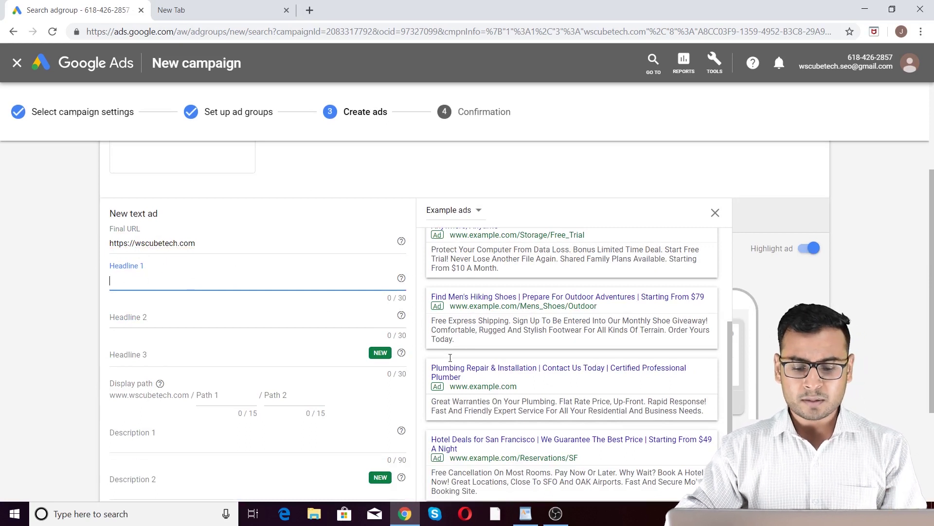
# Copy "#1 Digital Marketing Institute" from the WordPad document into the ad's Headline 1 in Google Ads.
pyautogui.click(525, 514)
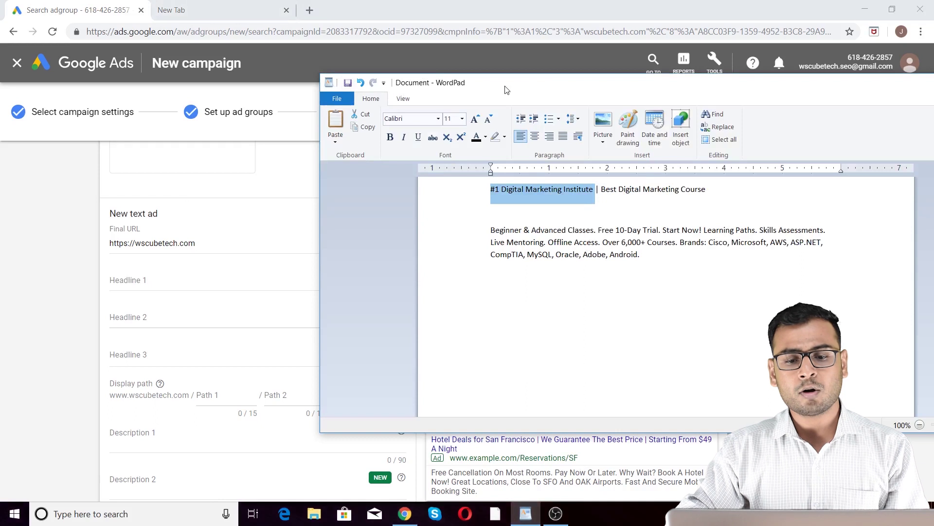
pyautogui.moveTo(536, 83); pyautogui.dragTo(486, 97)
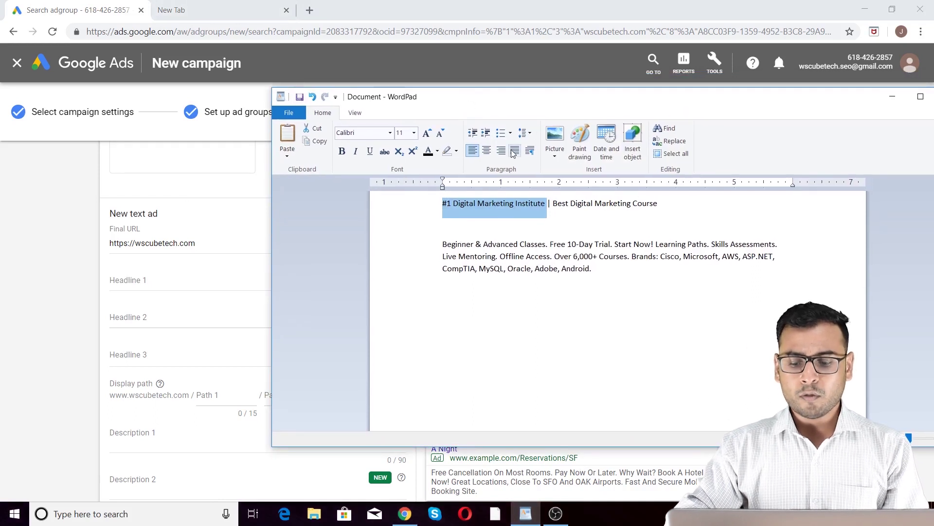
pyautogui.moveTo(575, 102); pyautogui.dragTo(569, 84)
pyautogui.click(614, 268)
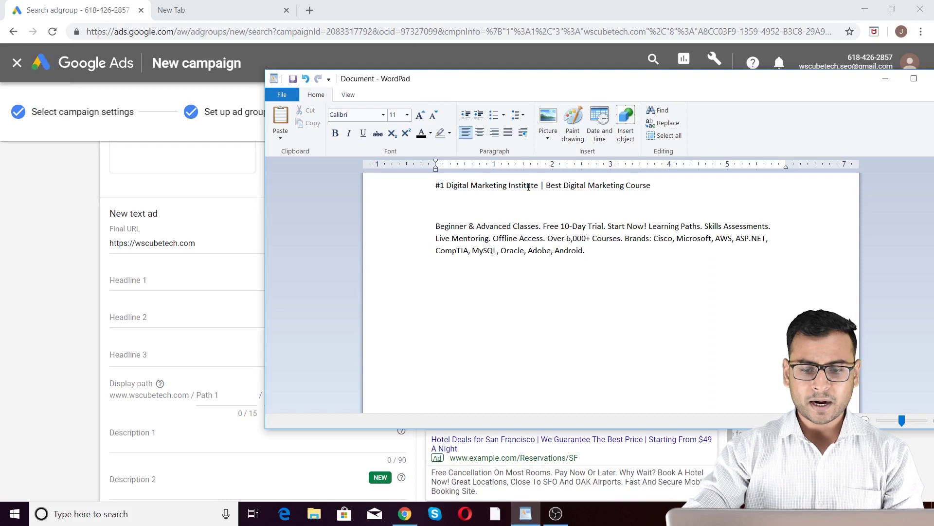
pyautogui.moveTo(538, 185); pyautogui.dragTo(431, 192)
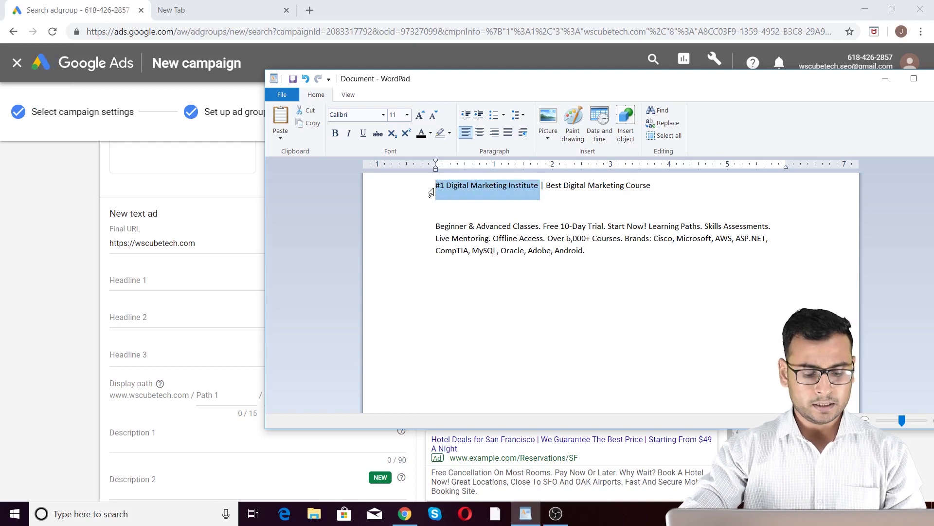
pyautogui.hotkey('ctrl', 'c')
pyautogui.click(175, 284)
pyautogui.hotkey('ctrl', 'v')
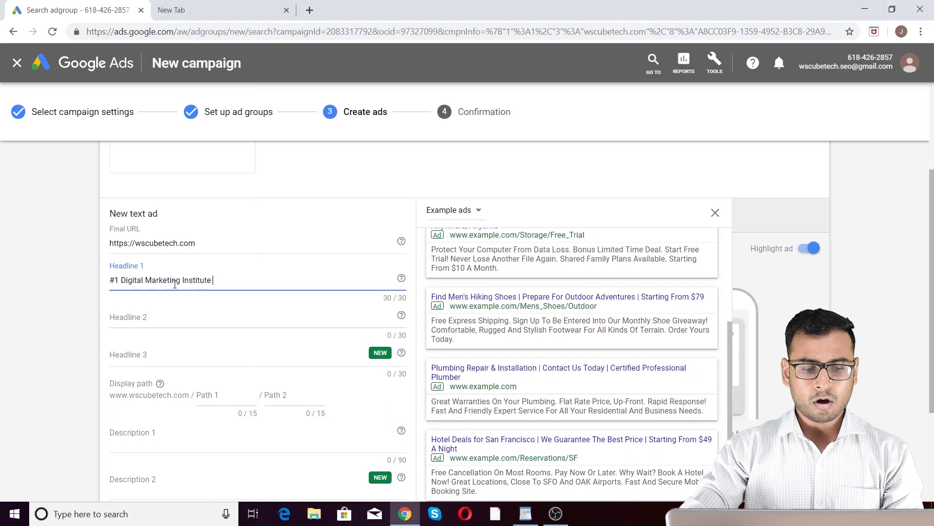
pyautogui.click(217, 318)
pyautogui.click(377, 284)
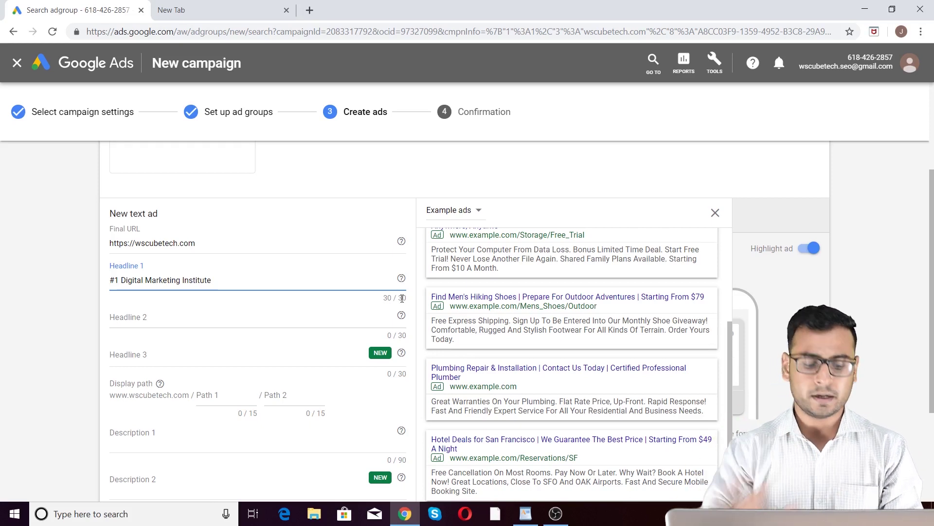
# Copy "Best Digital Marketing Course" from the WordPad document into the ad's Headline 2 in Google Ads.
pyautogui.hotkey('alt', 'Tab')
pyautogui.moveTo(556, 191)
pyautogui.mouseDown()
pyautogui.moveTo(652, 189)
pyautogui.moveTo(567, 188)
pyautogui.mouseUp()
pyautogui.click(656, 190)
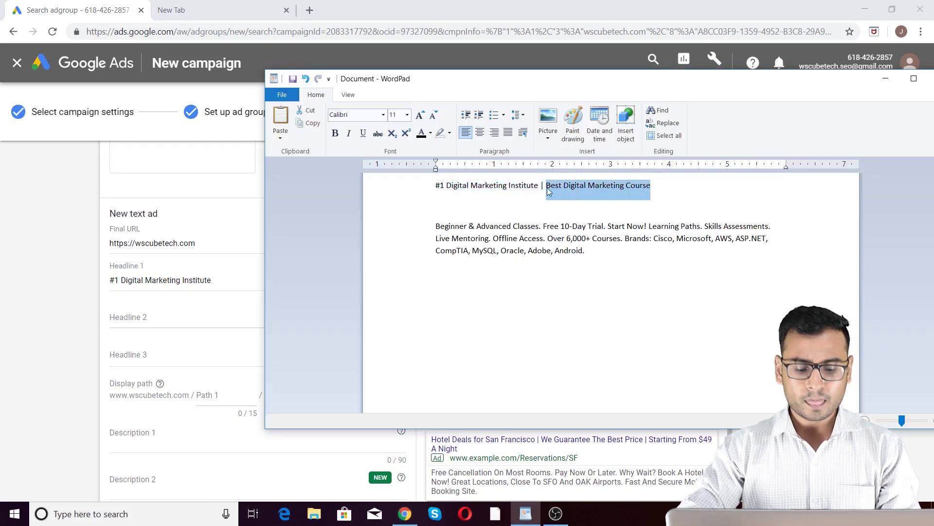
pyautogui.click(177, 321)
pyautogui.hotkey('ctrl', 'v')
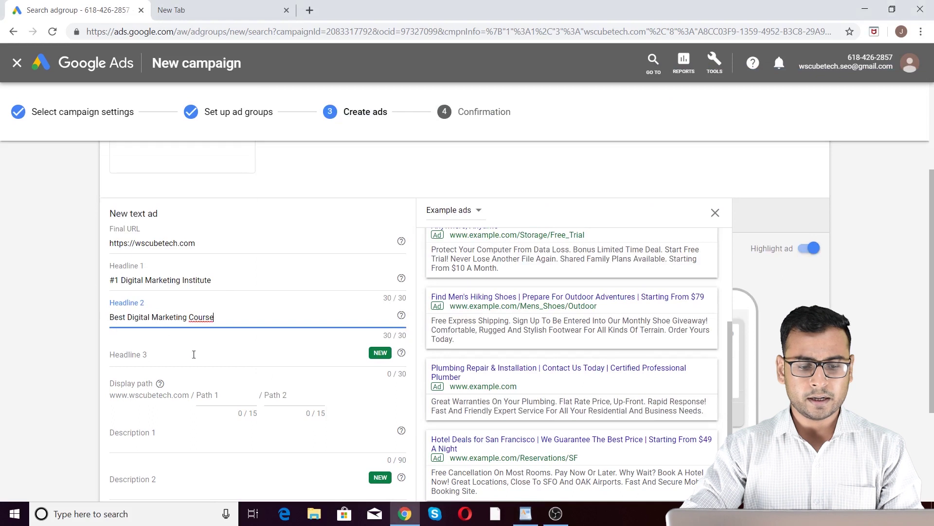
# Enter "Live Projects Assistance" as Headline 3 of the text ad.
pyautogui.click(174, 354)
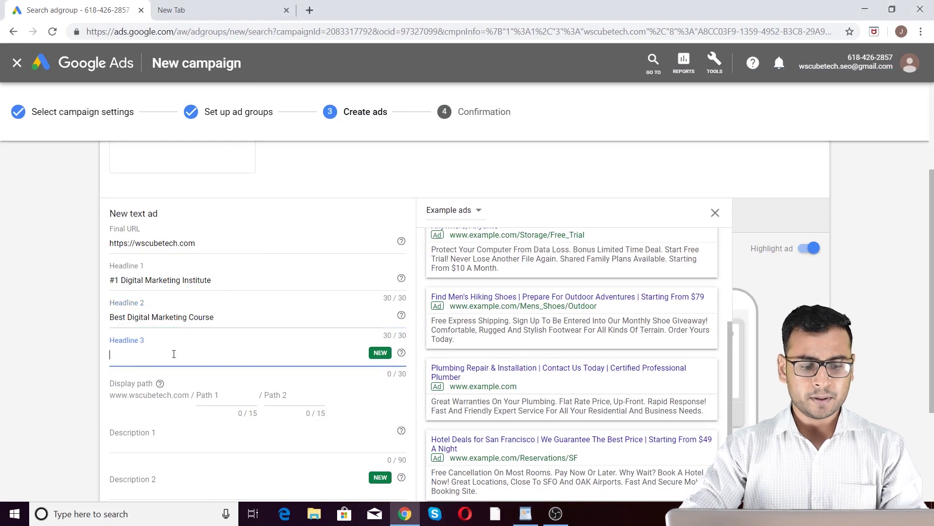
pyautogui.write('Lie')
pyautogui.press('BackSpace')
pyautogui.write('ve')
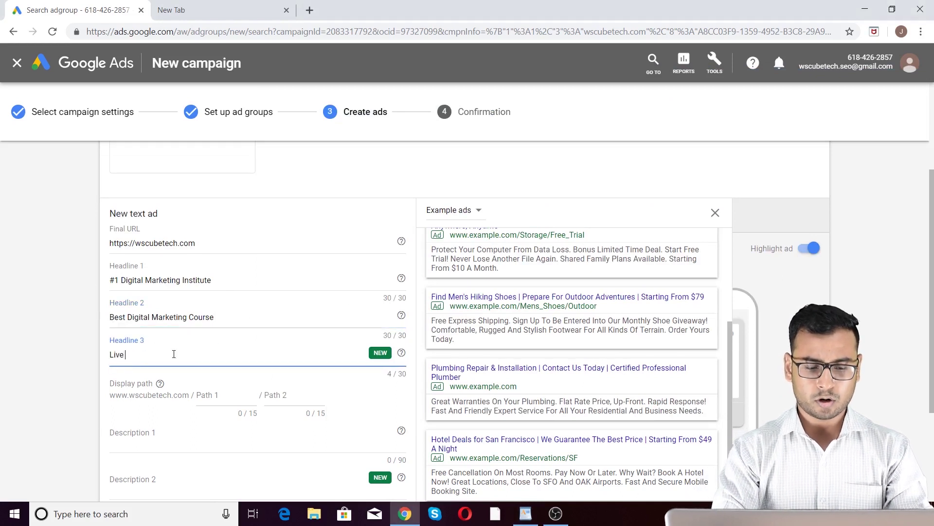
pyautogui.write(' Projects Assi')
pyautogui.write('stance')
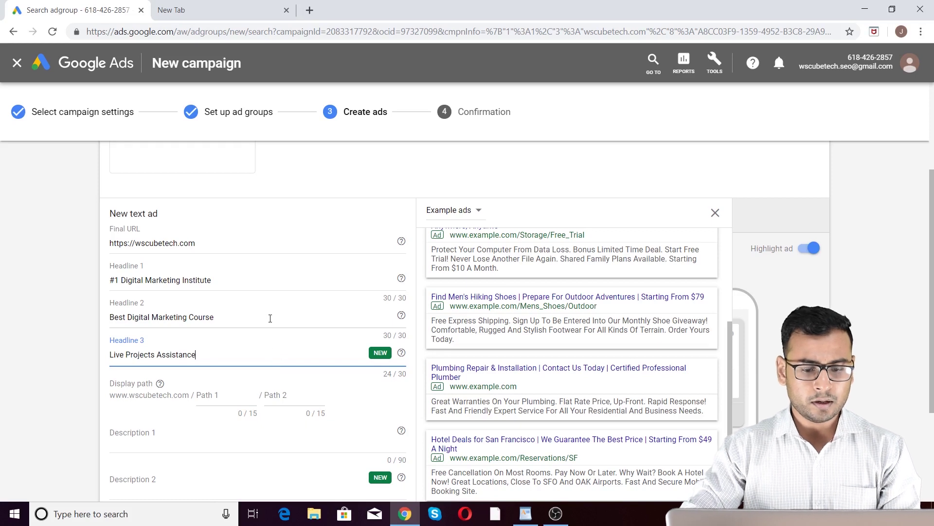
# Close the example ads and review the mobile, desktop and display previews of the new text ad.
pyautogui.scroll(-2, 336, 385)
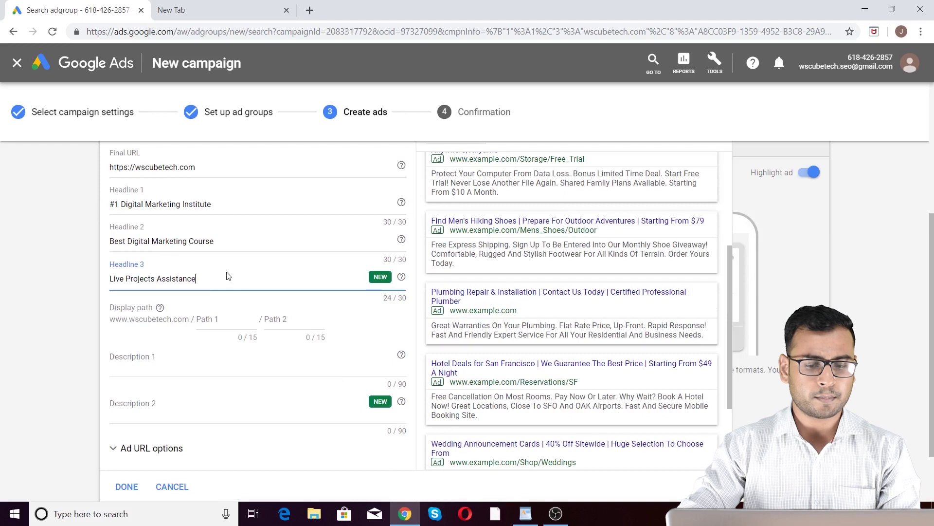
pyautogui.click(795, 248)
pyautogui.scroll(2, 743, 246)
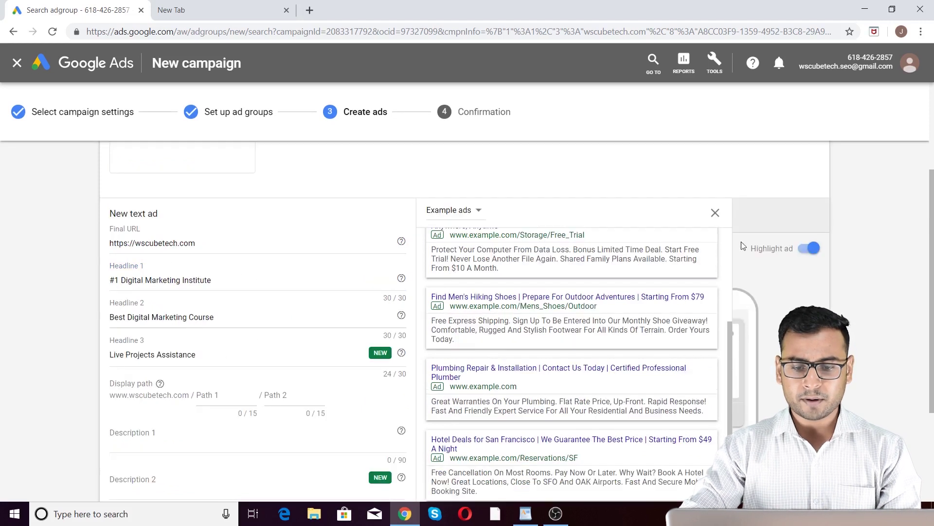
pyautogui.click(715, 212)
pyautogui.scroll(-2, 599, 267)
pyautogui.scroll(4, 600, 267)
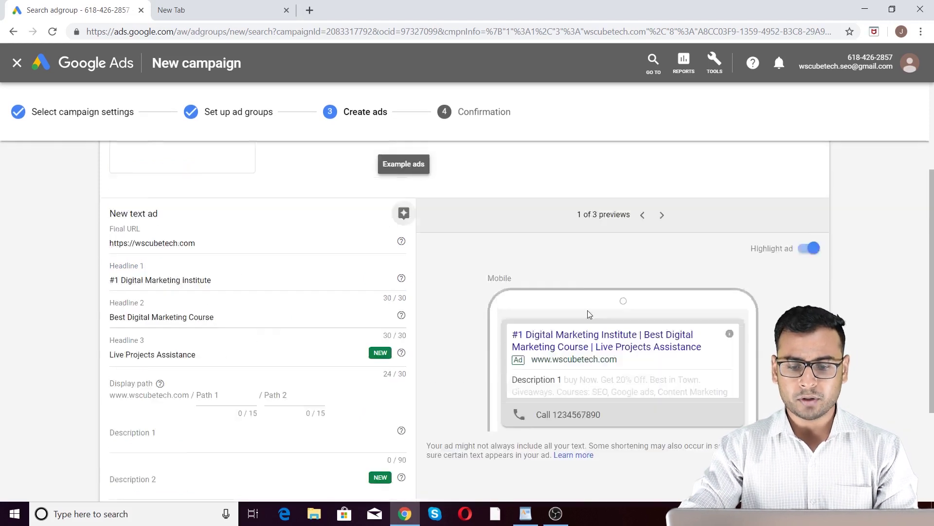
pyautogui.scroll(-2, 633, 240)
pyautogui.click(662, 216)
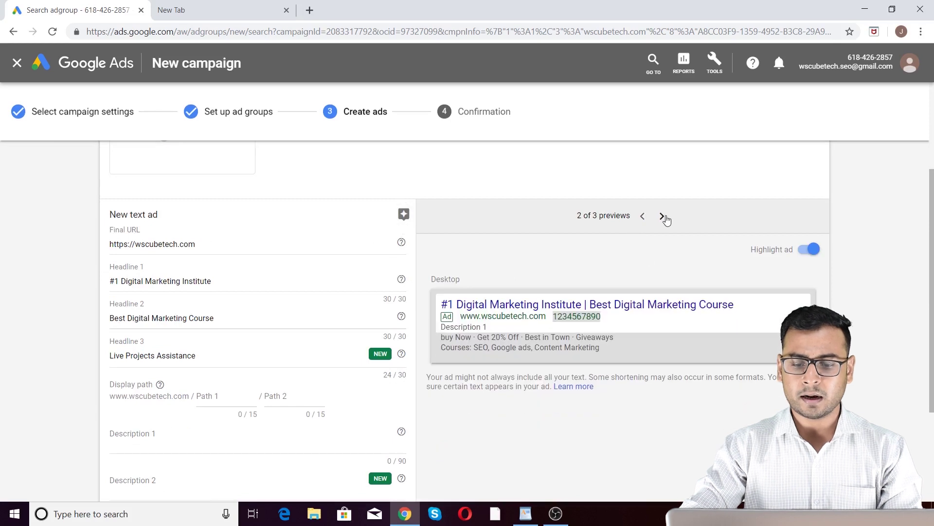
pyautogui.click(662, 217)
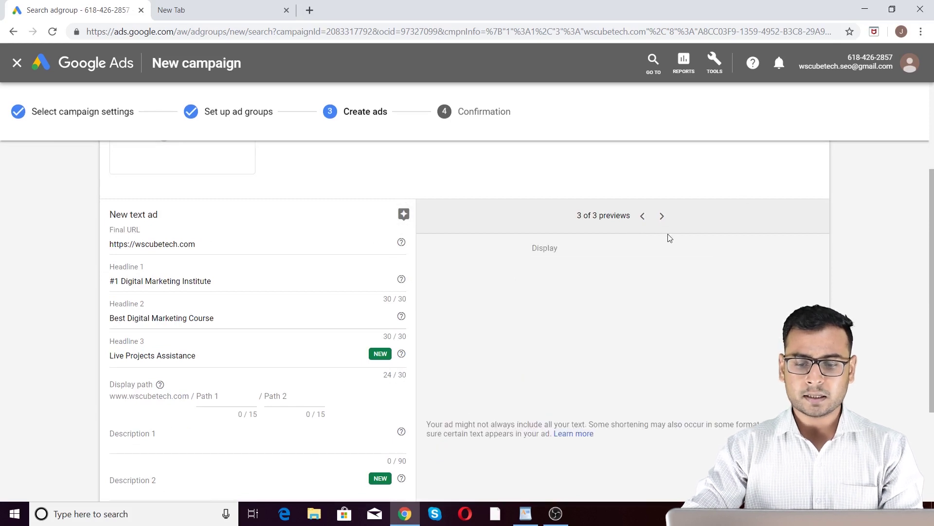
pyautogui.click(644, 216)
pyautogui.click(663, 217)
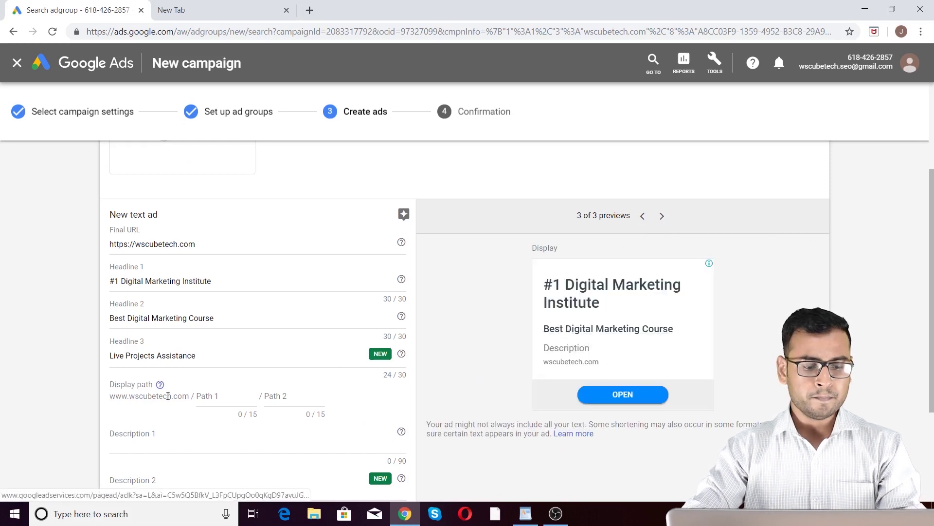
pyautogui.click(643, 217)
pyautogui.click(643, 216)
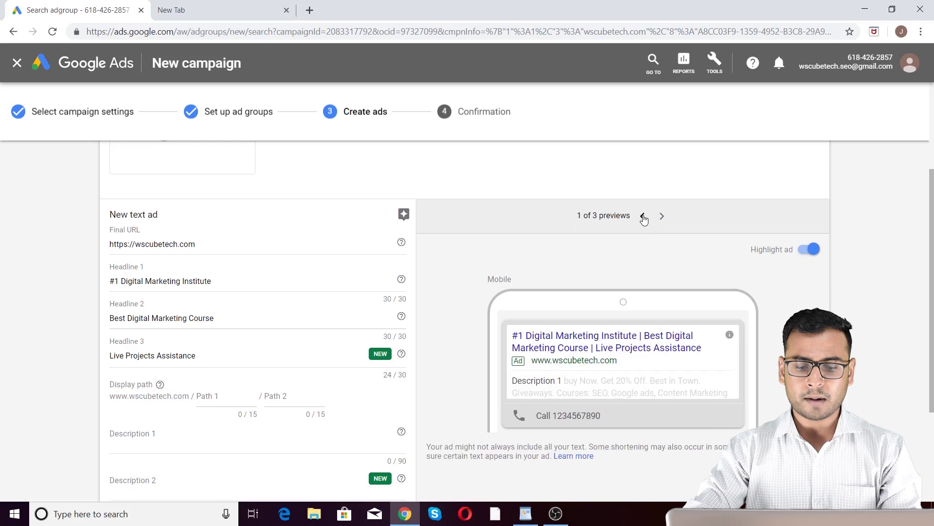
# Set the first display path field of the text ad to "Courses" and continue to the second path field.
pyautogui.scroll(-2, 253, 299)
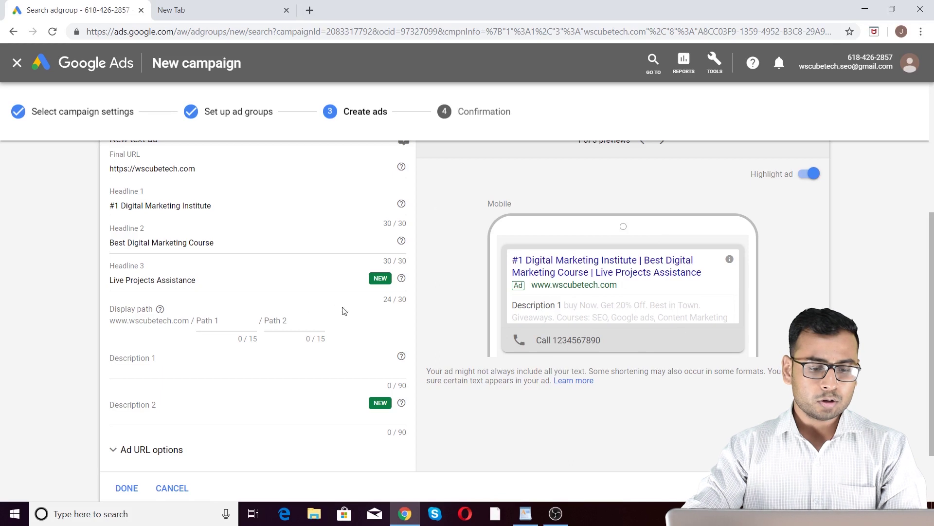
pyautogui.click(221, 320)
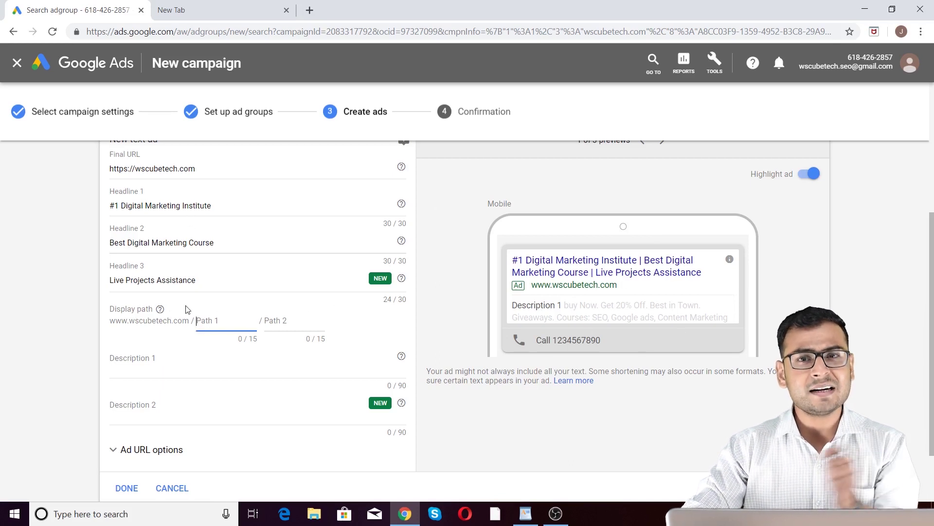
pyautogui.click(277, 322)
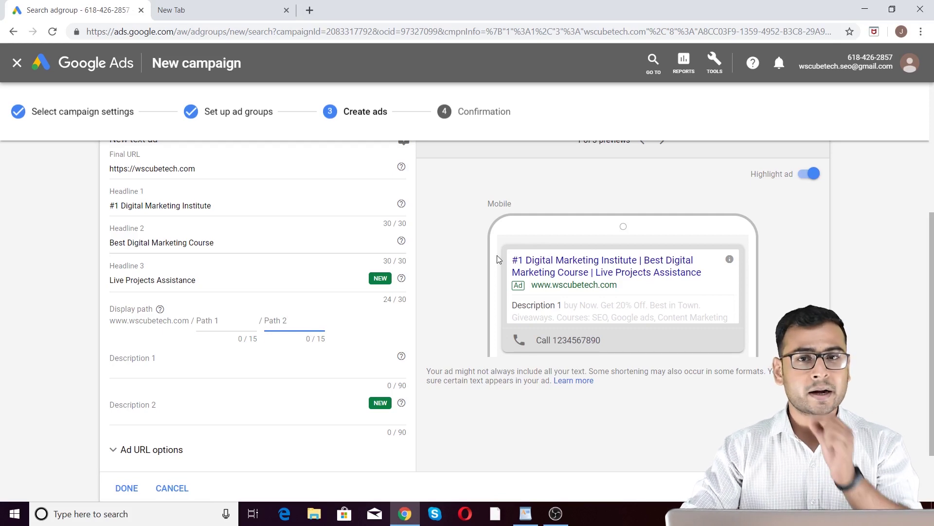
pyautogui.click(239, 323)
pyautogui.write('Cours')
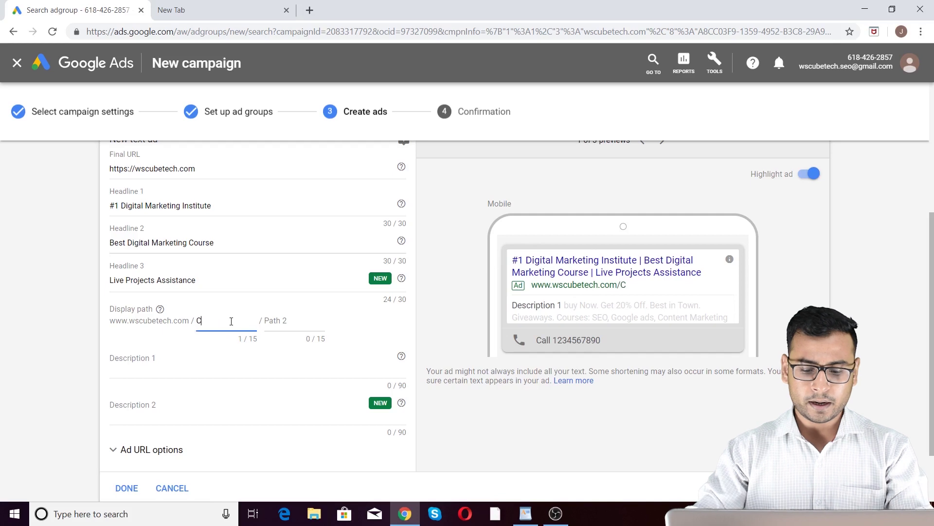
pyautogui.press('BackSpace')
pyautogui.press('BackSpace')
pyautogui.write('rses')
pyautogui.press('Tab')
pyautogui.write('DigitalMarketing')
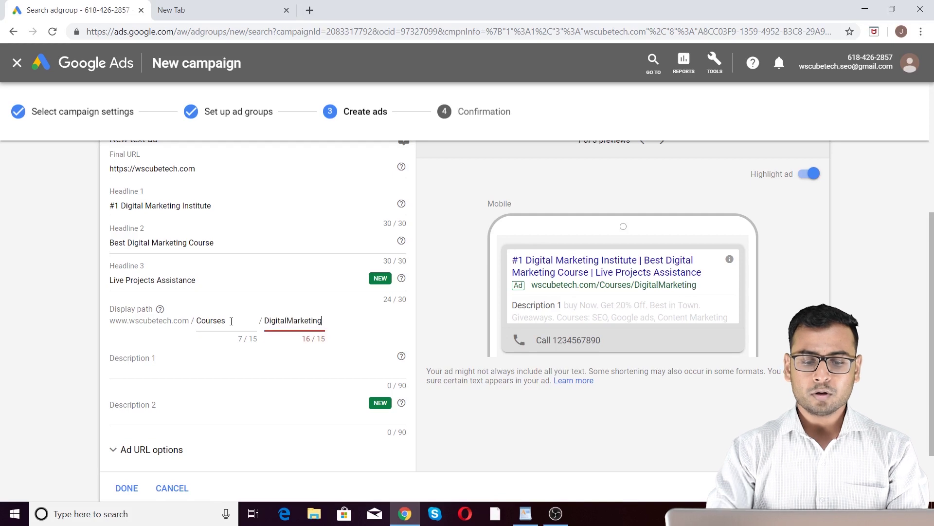
pyautogui.press('BackSpace')
pyautogui.click(292, 324)
pyautogui.moveTo(318, 321); pyautogui.dragTo(255, 318)
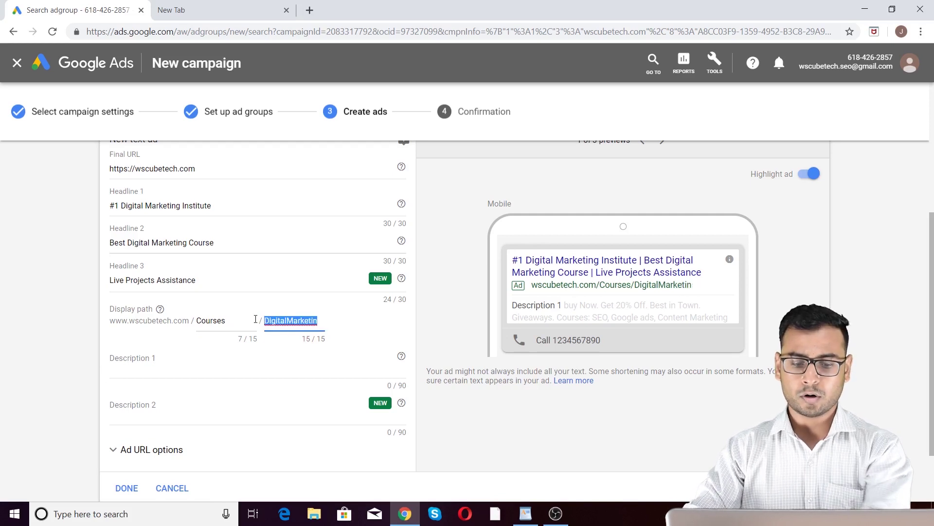
pyautogui.press('BackSpace')
pyautogui.write('Digita')
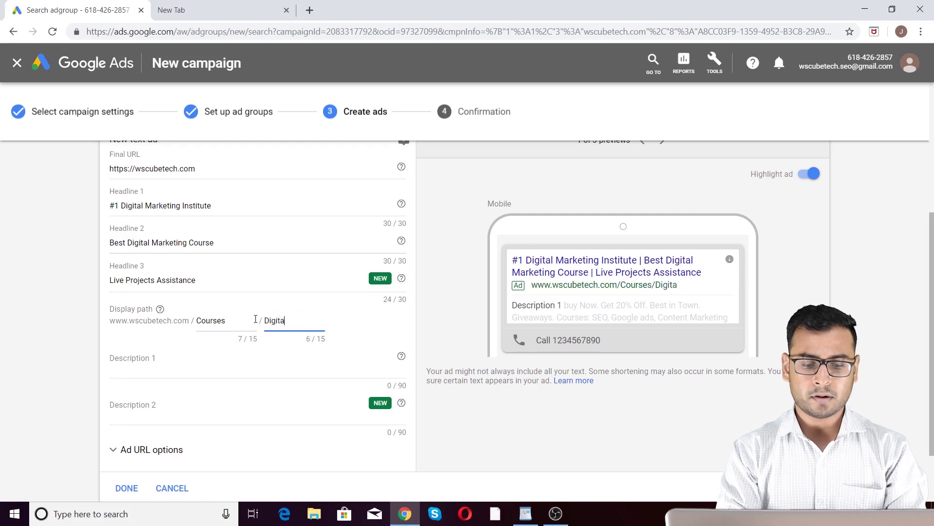
pyautogui.write('tal')
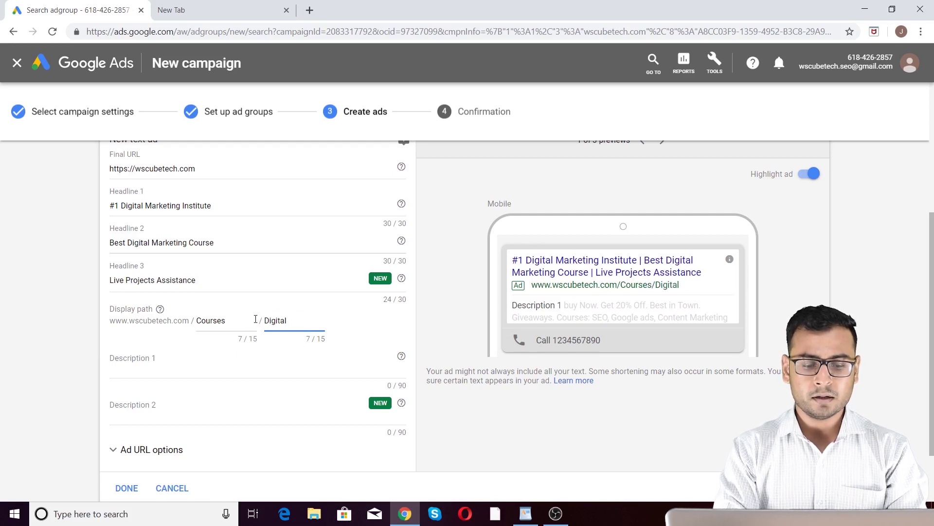
pyautogui.press('BackSpace')
pyautogui.press('BackSpace')
pyautogui.press('BackSpace')
pyautogui.press('BackSpace')
pyautogui.press('BackSpace')
pyautogui.press('BackSpace')
pyautogui.press('BackSpace')
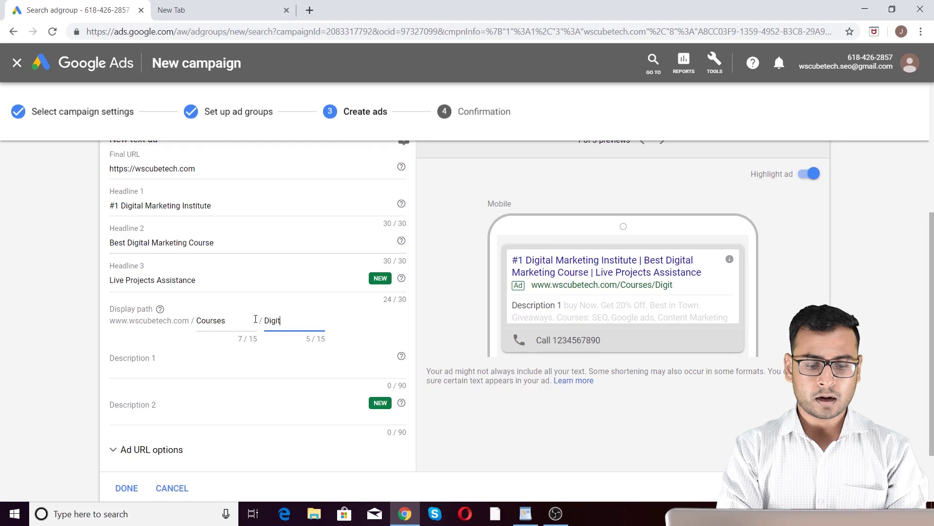
# Set the second display path field of the text ad to "SEOCourse".
pyautogui.write('SEo')
pyautogui.write('OCourse')
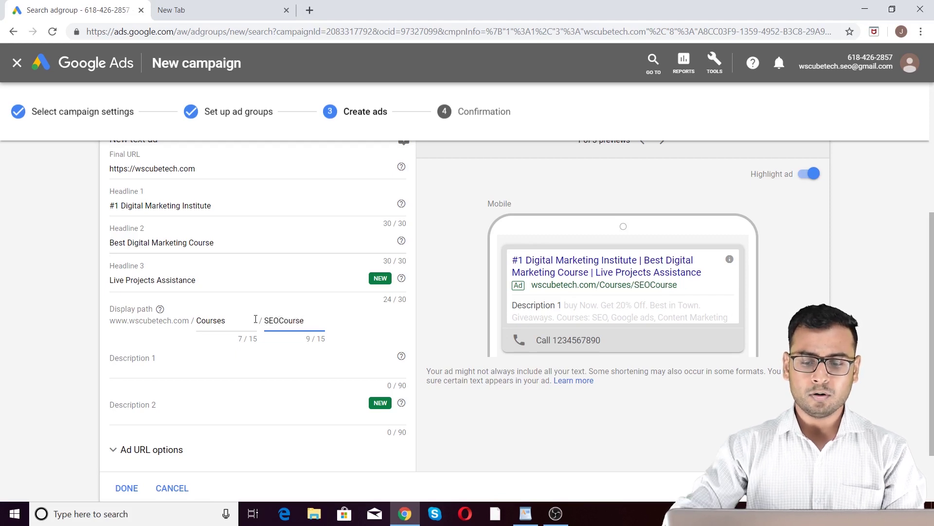
pyautogui.moveTo(304, 320); pyautogui.dragTo(281, 317)
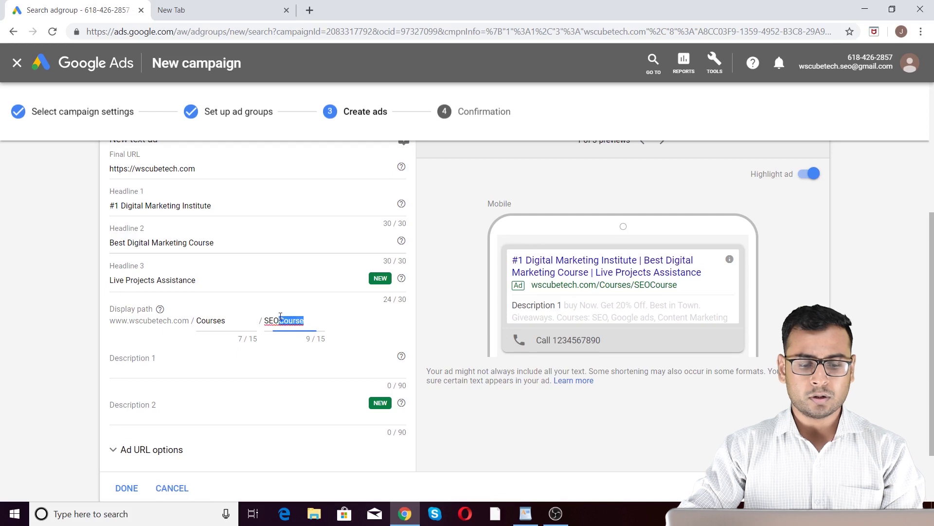
pyautogui.doubleClick(281, 317)
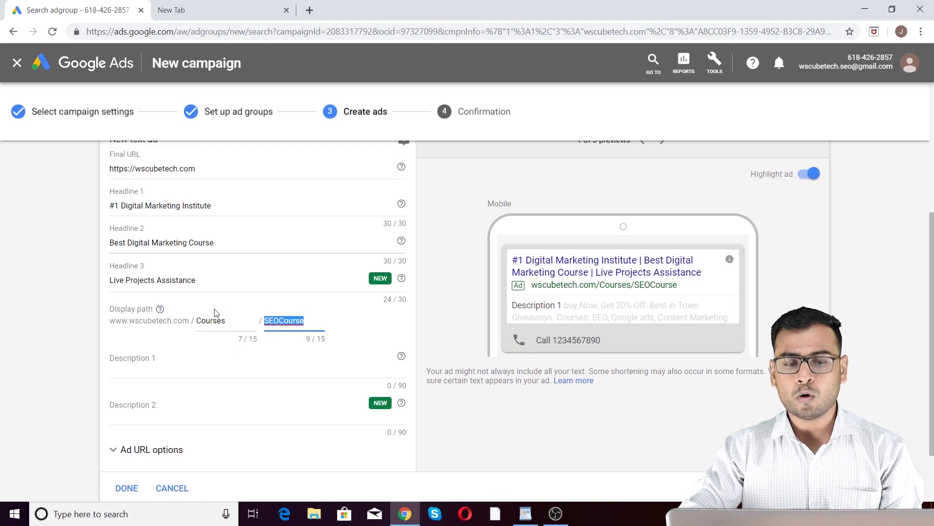
pyautogui.click(292, 321)
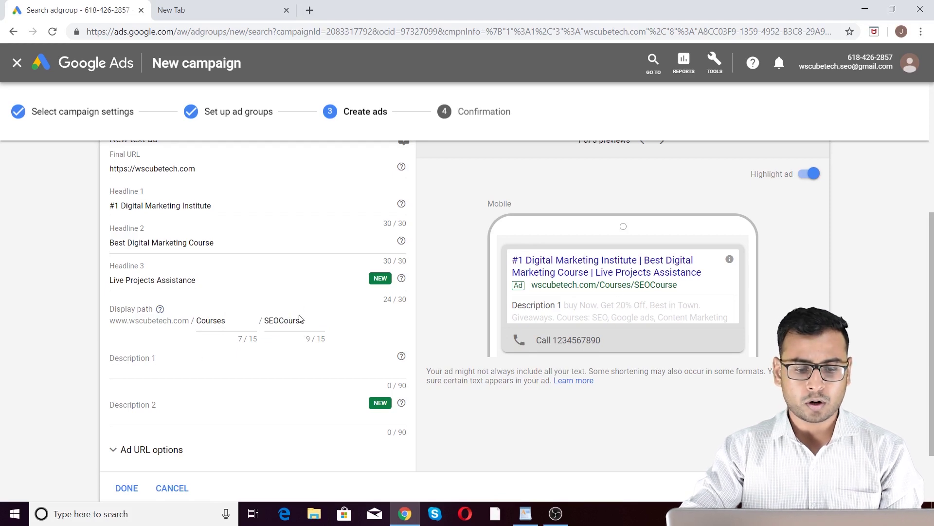
# Copy "Beginner & Advanced Classes. Free 10-Day Trial. Start Now!" from the WordPad document into the ad's Description 1 in Google Ads.
pyautogui.scroll(-2, 347, 330)
pyautogui.click(139, 297)
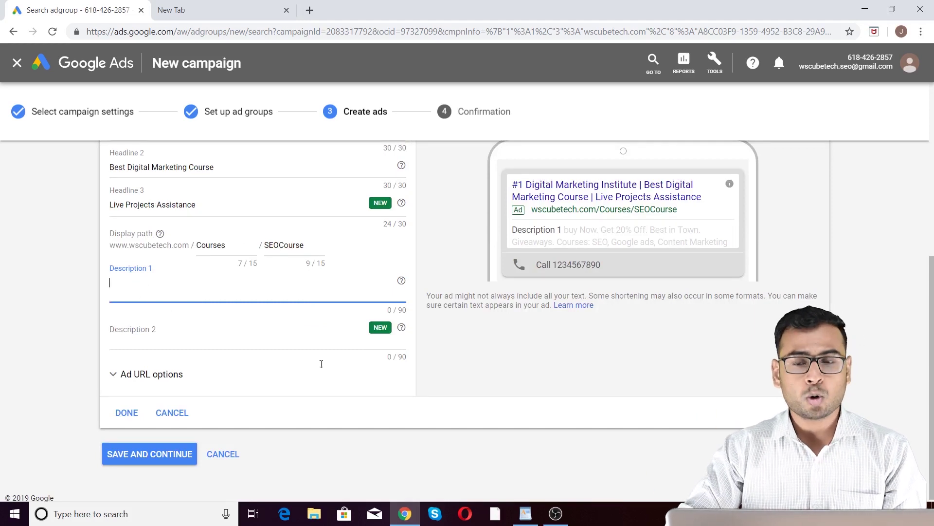
pyautogui.click(521, 519)
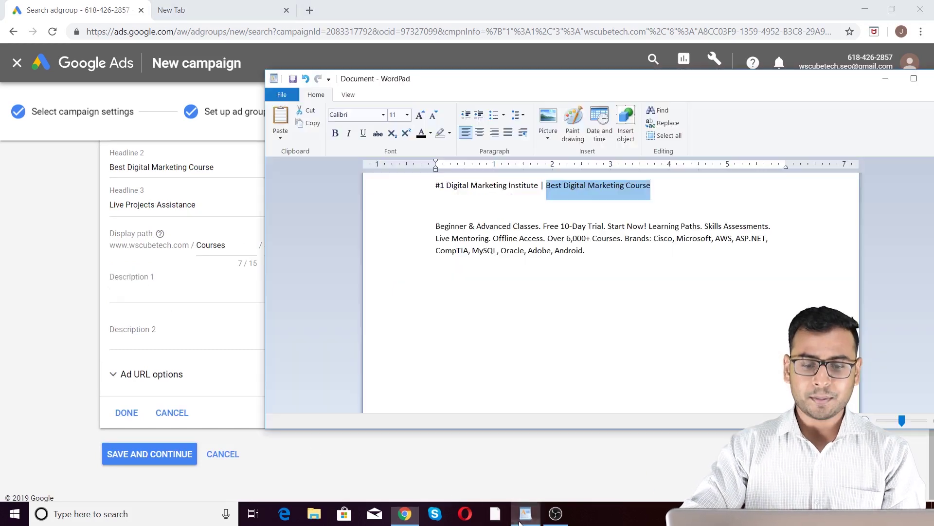
pyautogui.doubleClick(451, 226)
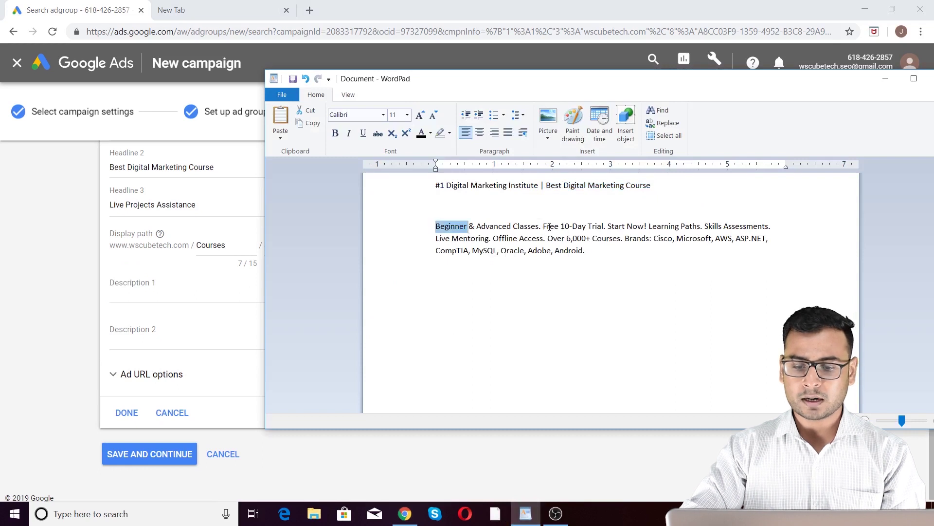
pyautogui.click(609, 228)
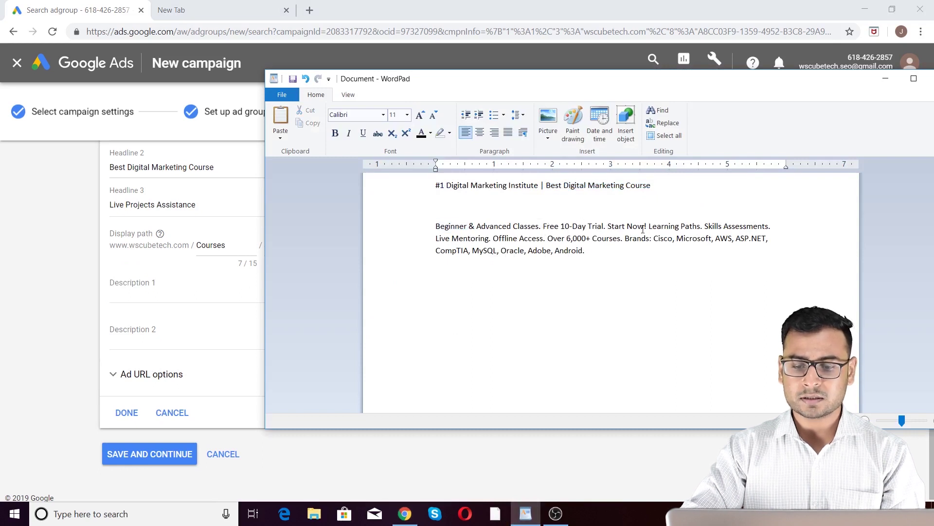
pyautogui.moveTo(650, 226); pyautogui.dragTo(439, 231)
pyautogui.hotkey('ctrl', 'c')
pyautogui.click(106, 315)
pyautogui.hotkey('ctrl', 'v')
# Copy "Learning Paths. Skills Assessments." from the WordPad document and append it to Description 1 in Google Ads.
pyautogui.hotkey('alt', 'Tab')
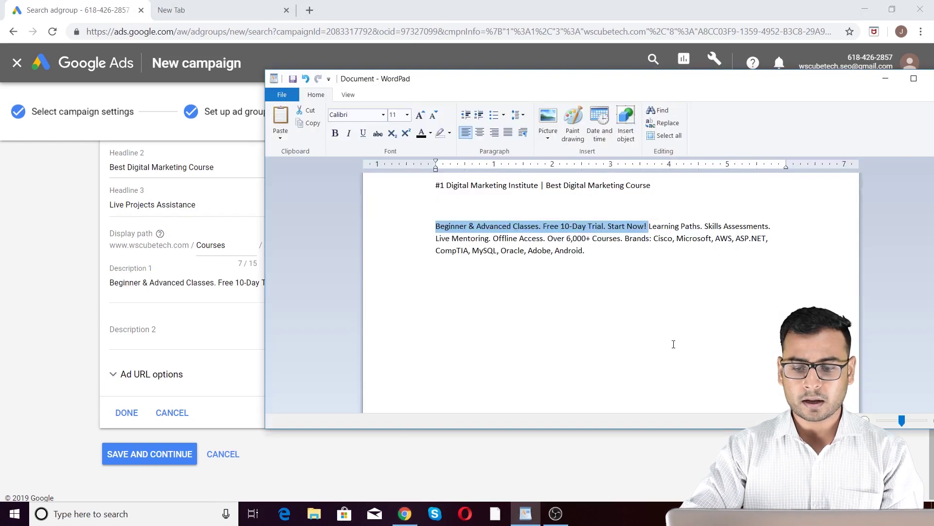
pyautogui.moveTo(648, 227); pyautogui.dragTo(776, 229)
pyautogui.hotkey('ctrl', 'c')
pyautogui.hotkey('alt', 'Tab')
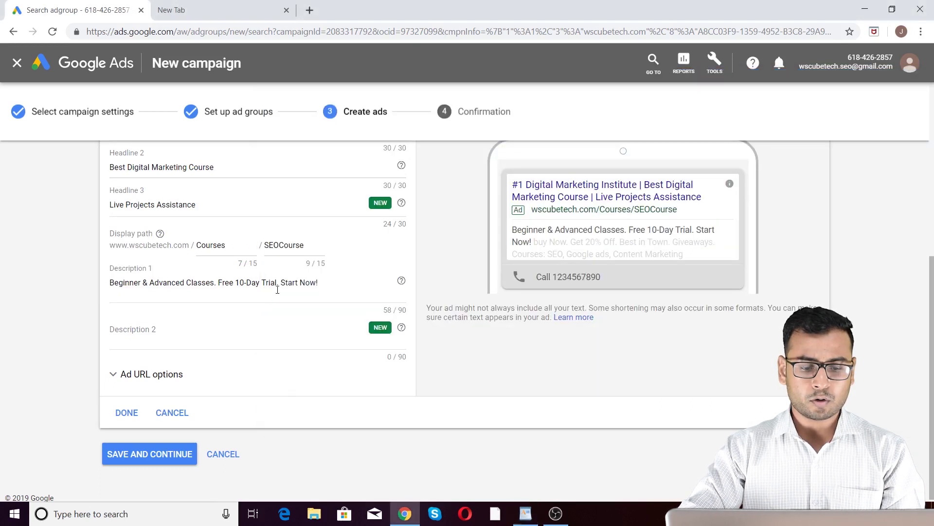
pyautogui.hotkey('ctrl', 'v')
# Remove the spaces between the sentences in Description 1 to fit the 90-character limit.
pyautogui.click(377, 282)
pyautogui.press('BackSpace')
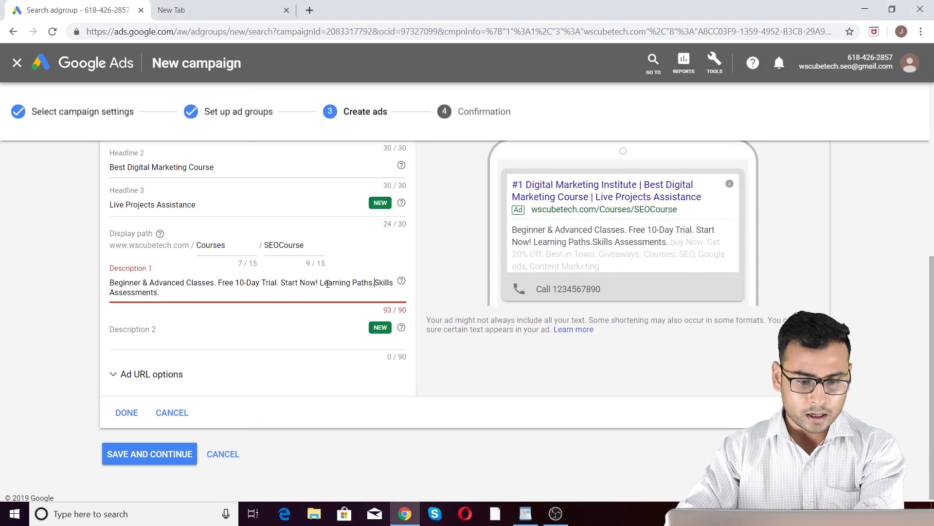
pyautogui.click(320, 282)
pyautogui.press('BackSpace')
pyautogui.click(280, 283)
pyautogui.press('BackSpace')
pyautogui.click(216, 283)
pyautogui.press('BackSpace')
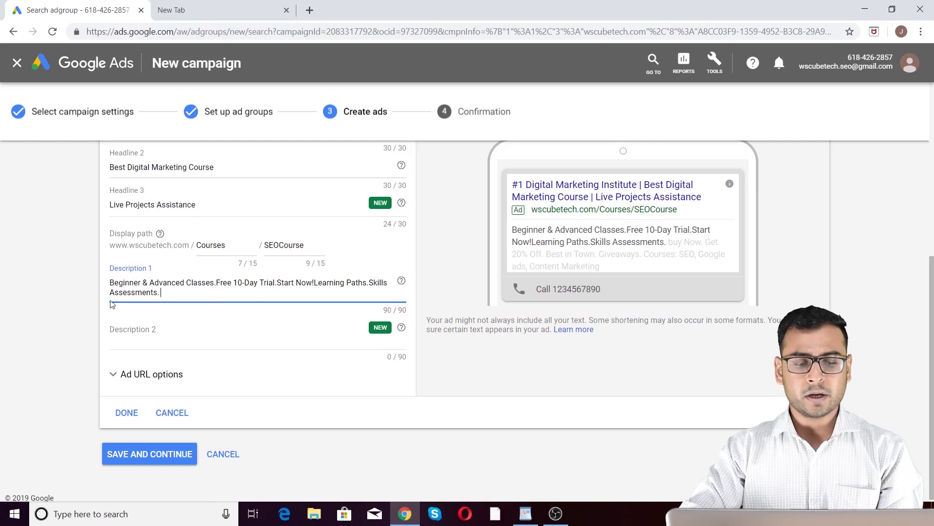
# Copy "Live Mentoring. Offline Access." from the WordPad document into the ad's Description 2 in Google Ads.
pyautogui.click(169, 330)
pyautogui.hotkey('alt', 'Tab')
pyautogui.click(663, 301)
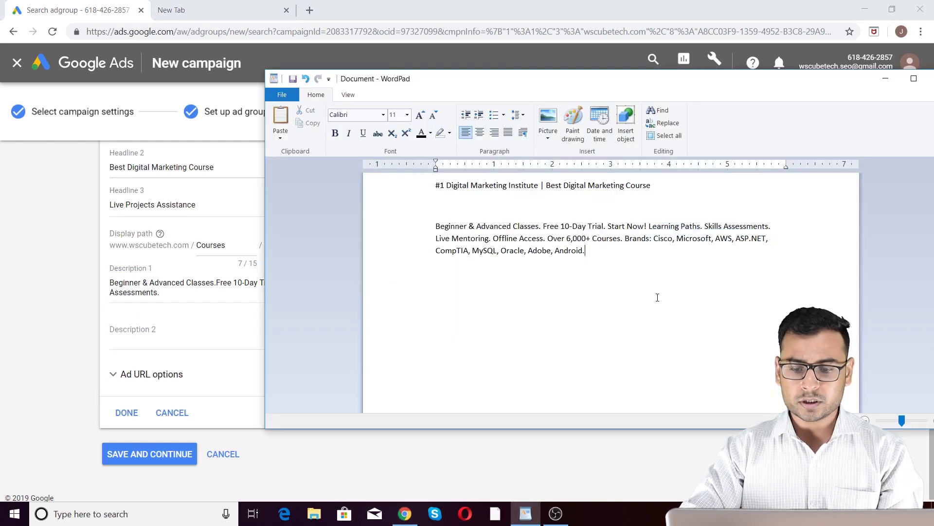
pyautogui.moveTo(438, 238); pyautogui.dragTo(547, 238)
pyautogui.click(194, 330)
pyautogui.hotkey('ctrl', 'v')
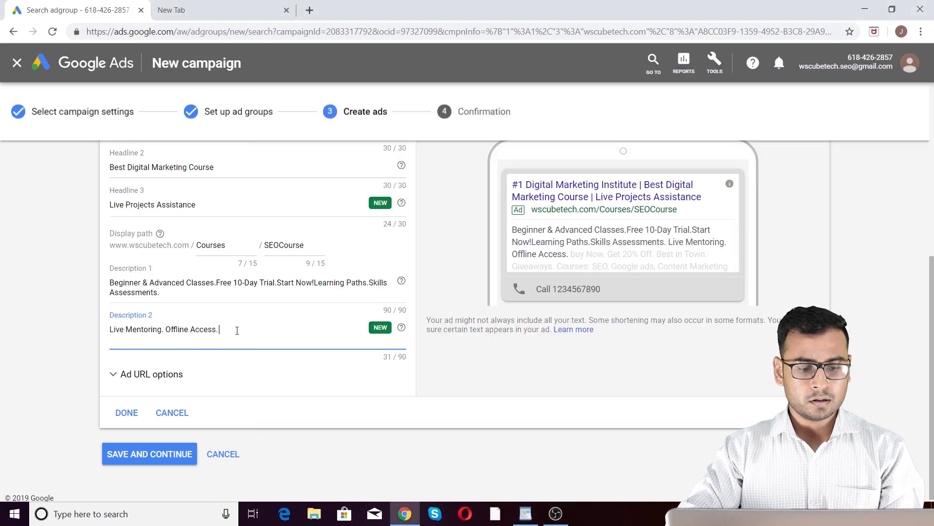
# Append "Over 500+ hours of content." to Description 2 of the text ad.
pyautogui.write('Over 6000')
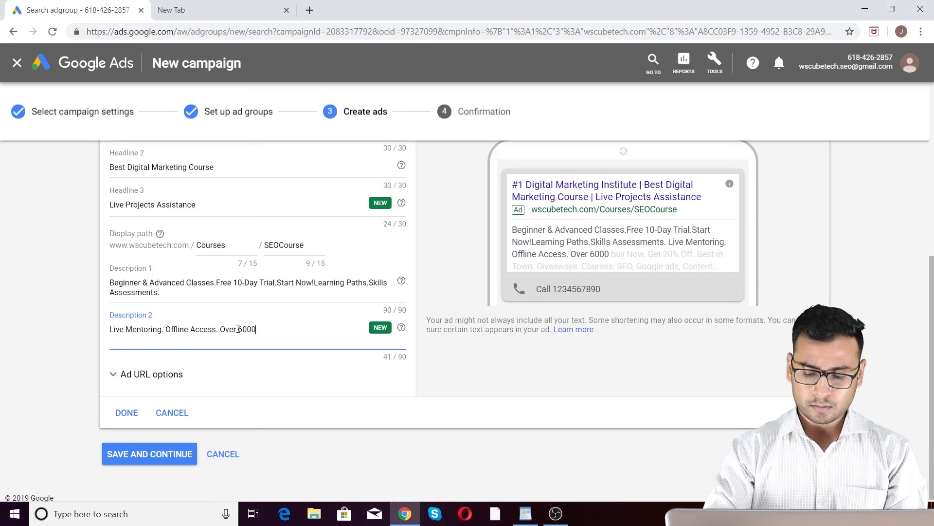
pyautogui.write('+ Hourse')
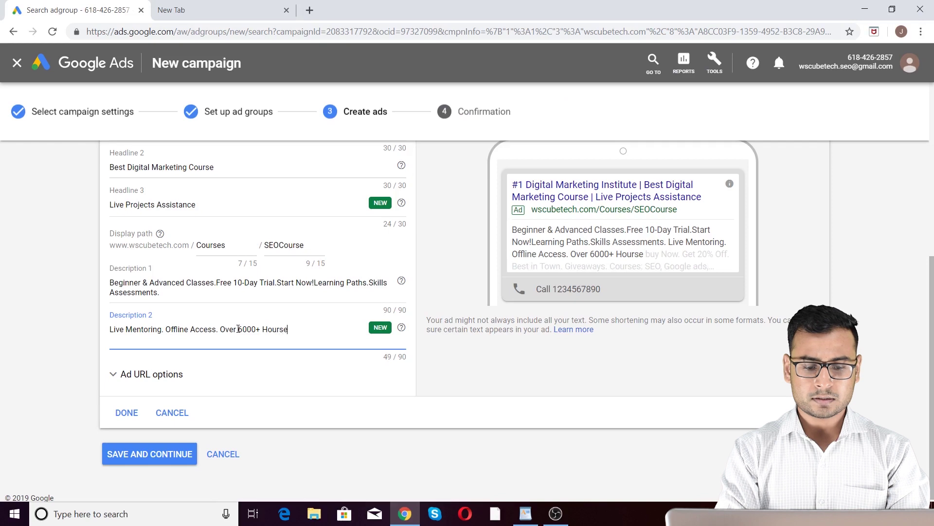
pyautogui.press('BackSpace')
pyautogui.press('BackSpace')
pyautogui.press('BackSpace')
pyautogui.press('BackSpace')
pyautogui.press('BackSpace')
pyautogui.press('BackSpace')
pyautogui.press('BackSpace')
pyautogui.press('BackSpace')
pyautogui.press('BackSpace')
pyautogui.press('BackSpace')
pyautogui.write('00')
pyautogui.press('BackSpace')
pyautogui.press('BackSpace')
pyautogui.press('BackSpace')
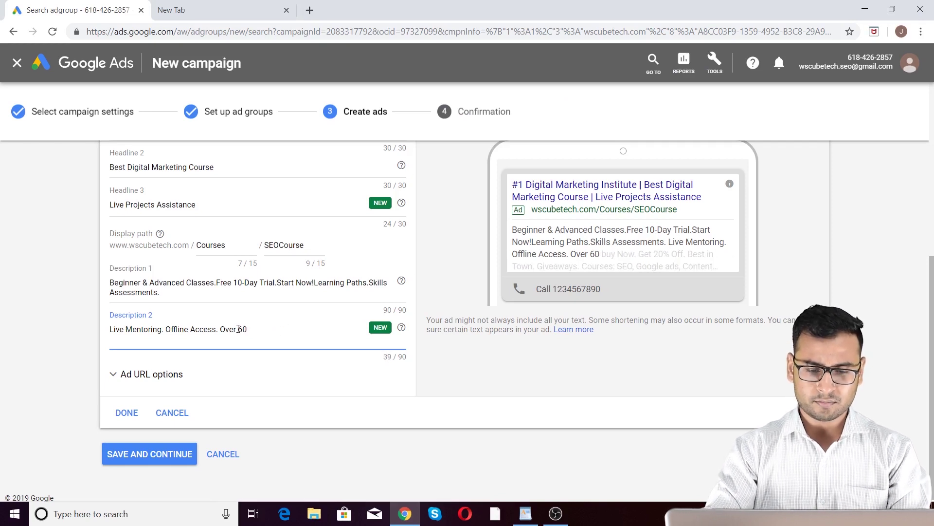
pyautogui.write('500')
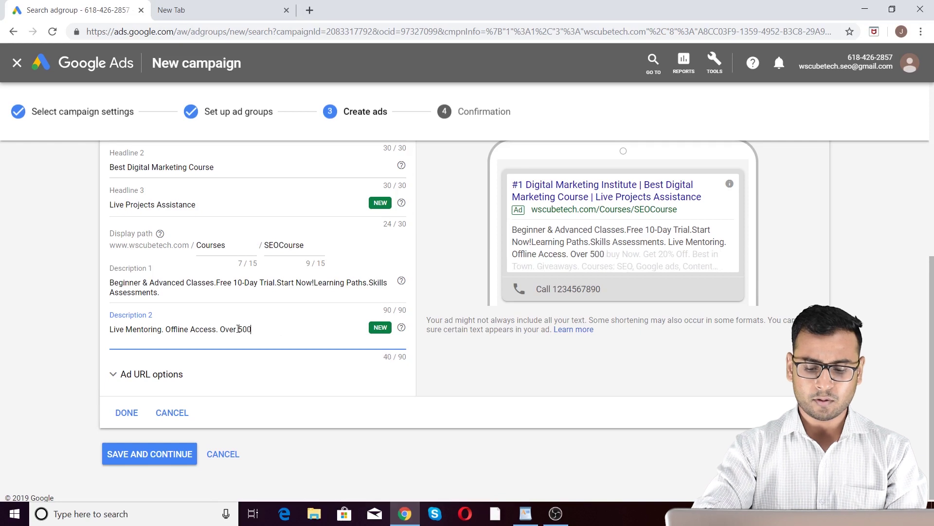
pyautogui.write('+ hours of con')
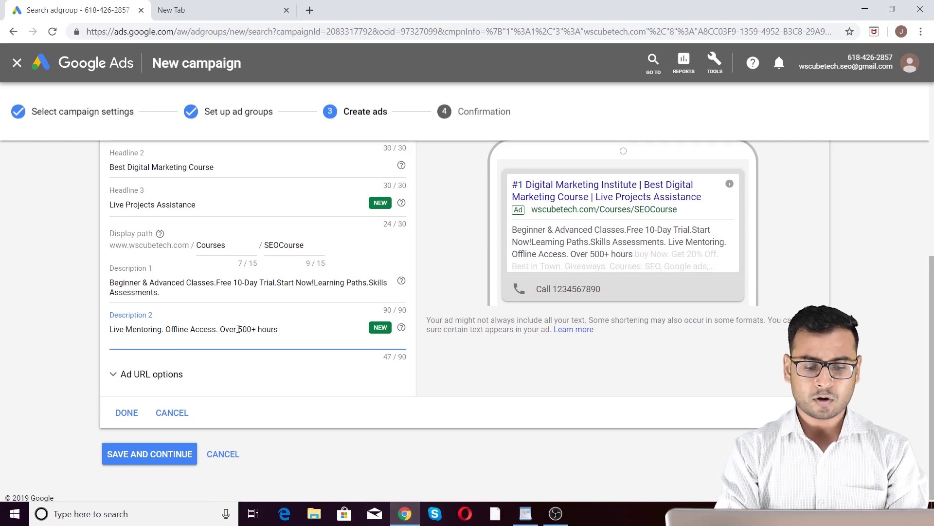
pyautogui.press('BackSpace')
pyautogui.press('BackSpace')
pyautogui.press('BackSpace')
pyautogui.press('BackSpace')
pyautogui.write('content')
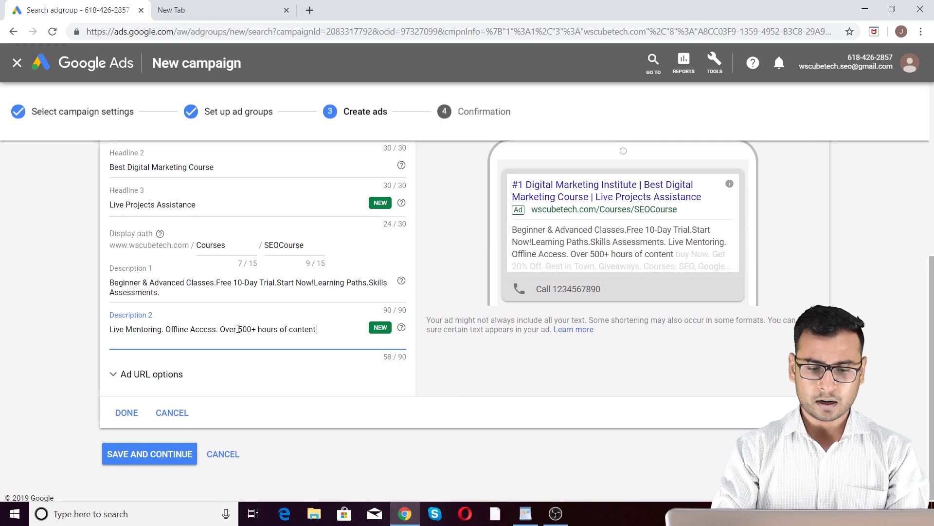
pyautogui.write('.')
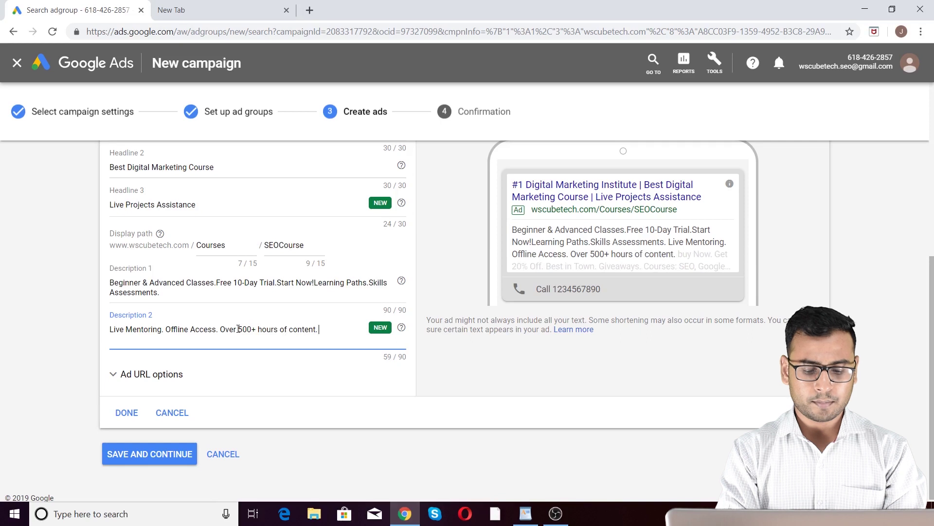
# Append "1000+ Trained Students" to the end of Description 2.
pyautogui.write(' 100')
pyautogui.press('BackSpace')
pyautogui.press('BackSpace')
pyautogui.write('000')
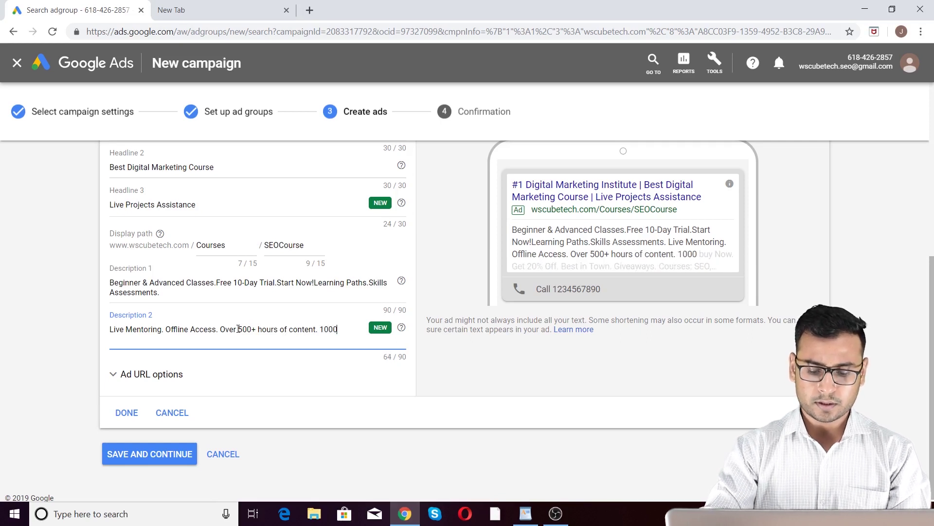
pyautogui.write('+ Trained Students')
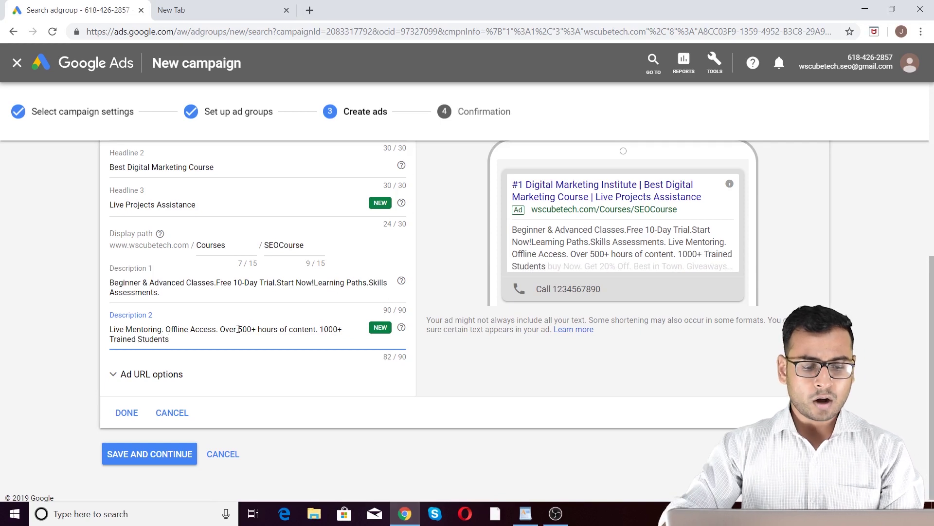
# Review the text ad's descriptions, the other filled-in fields and the mobile preview.
pyautogui.moveTo(123, 339); pyautogui.dragTo(169, 337)
pyautogui.click(244, 329)
pyautogui.hotkey('ctrl', 'a')
pyautogui.press('Right')
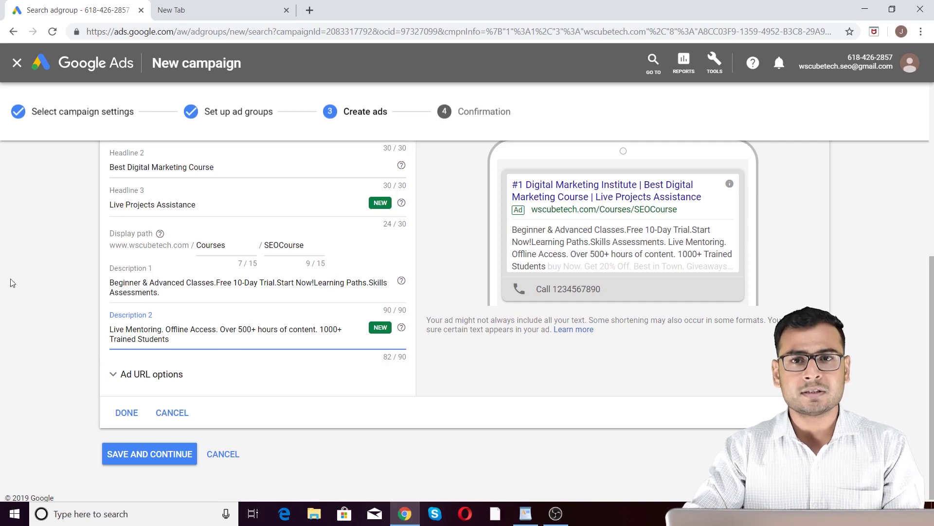
pyautogui.scroll(3, 193, 215)
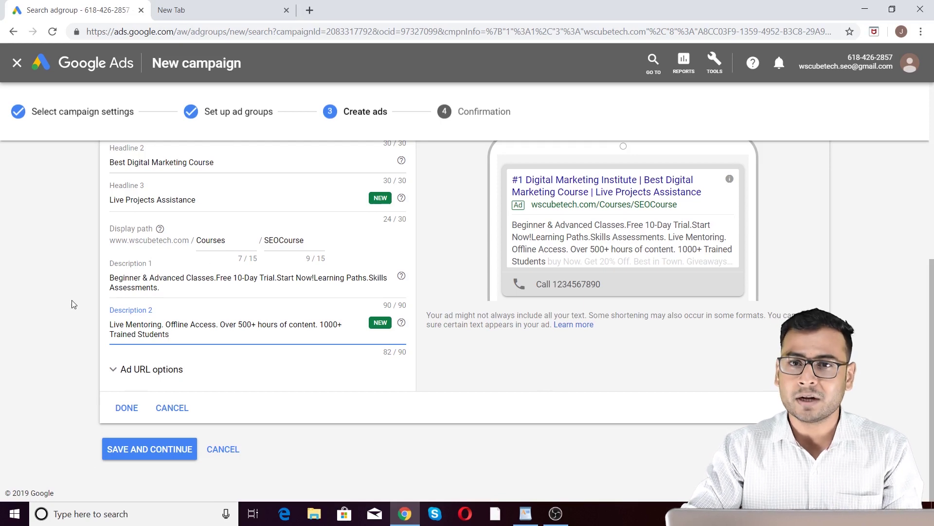
pyautogui.scroll(6, 444, 355)
pyautogui.scroll(-3, 627, 358)
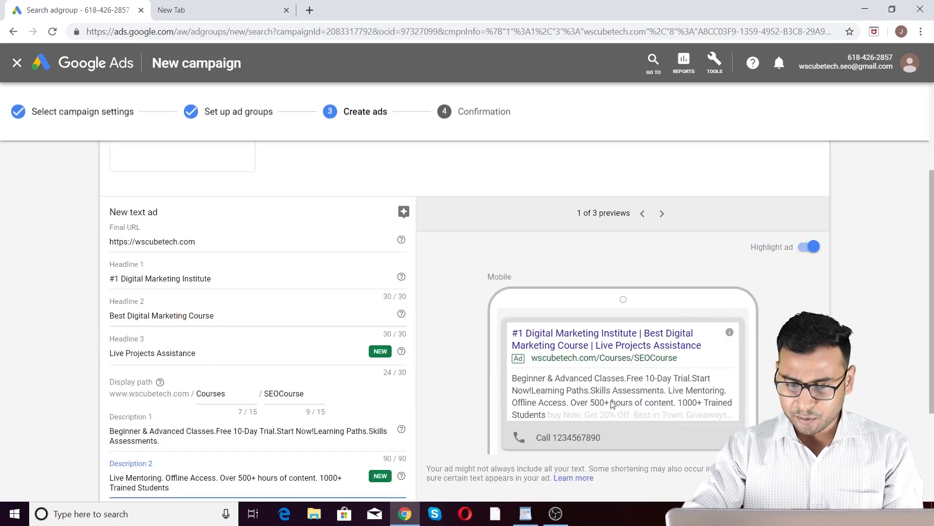
# Browse the text ad's previews, including how the ad looks on desktop.
pyautogui.click(662, 213)
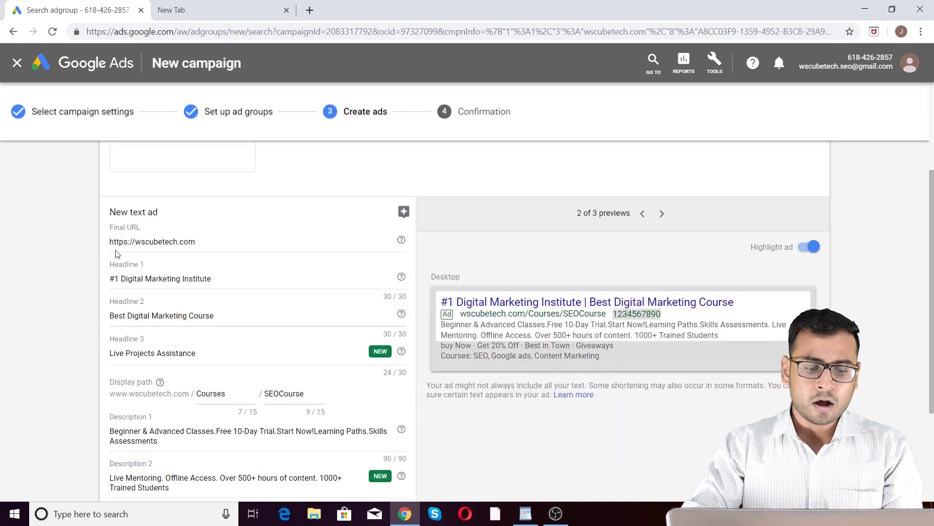
pyautogui.scroll(-3, 248, 385)
pyautogui.scroll(5, 622, 259)
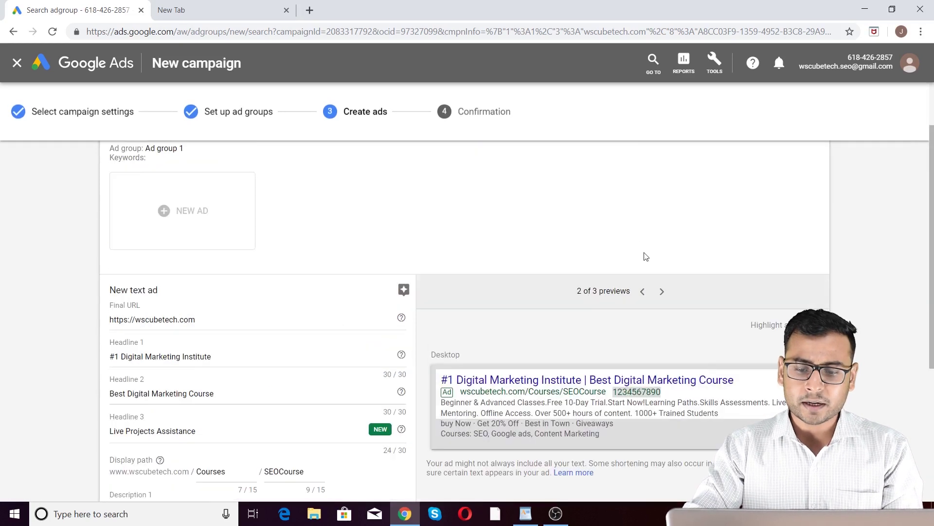
pyautogui.click(661, 292)
pyautogui.click(641, 292)
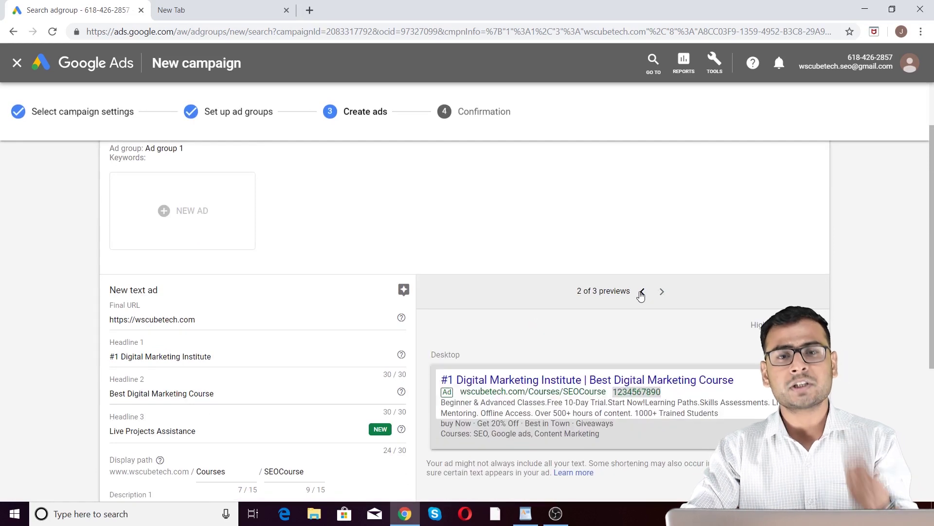
# Expand the Ad URL options and examine the tracking template, final URL suffix and custom parameter fields.
pyautogui.scroll(-5, 274, 295)
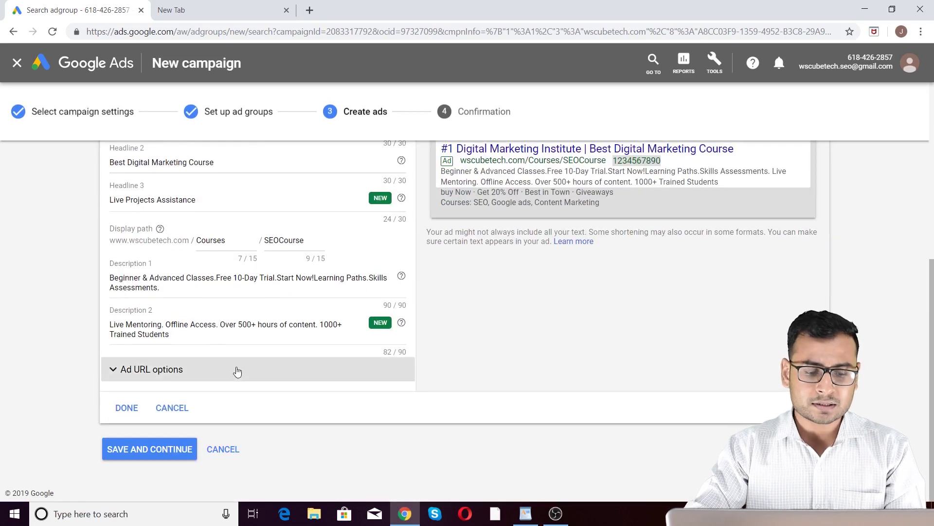
pyautogui.click(146, 379)
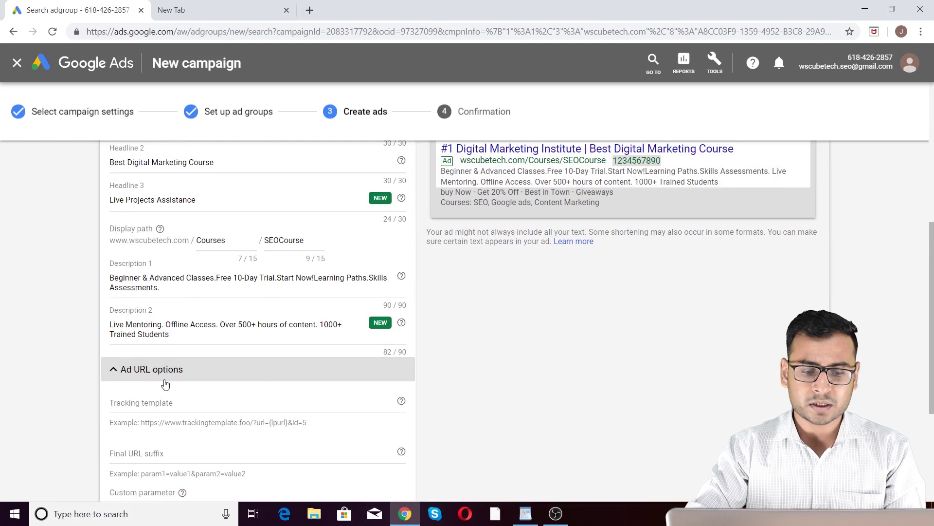
pyautogui.scroll(-3, 166, 384)
pyautogui.click(168, 260)
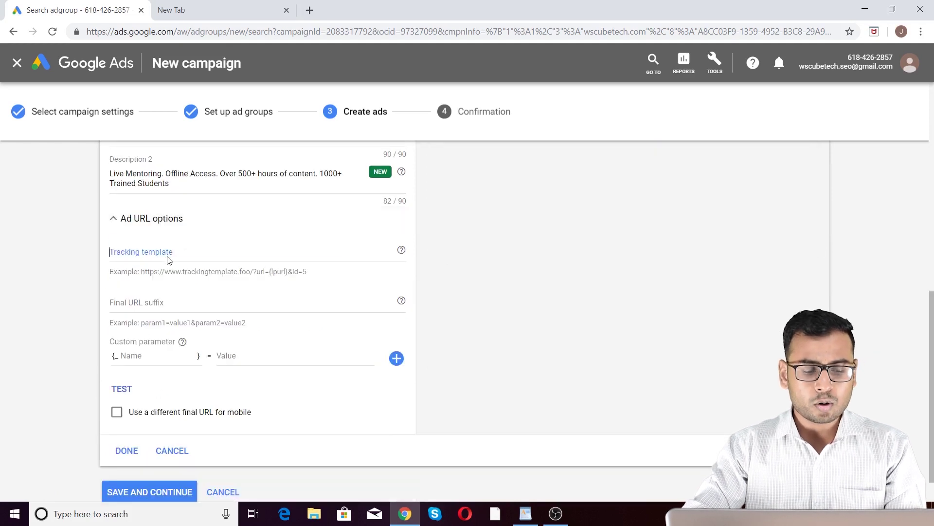
pyautogui.click(382, 307)
pyautogui.click(572, 307)
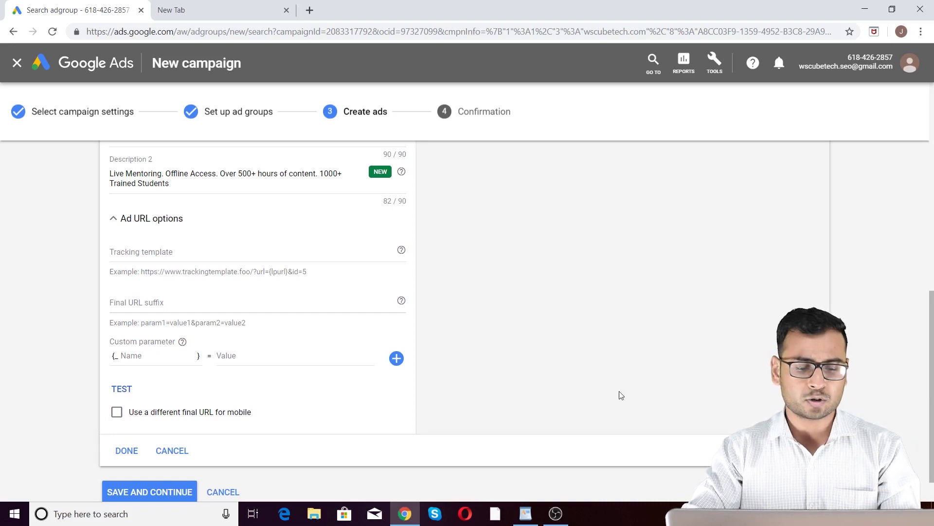
pyautogui.click(130, 218)
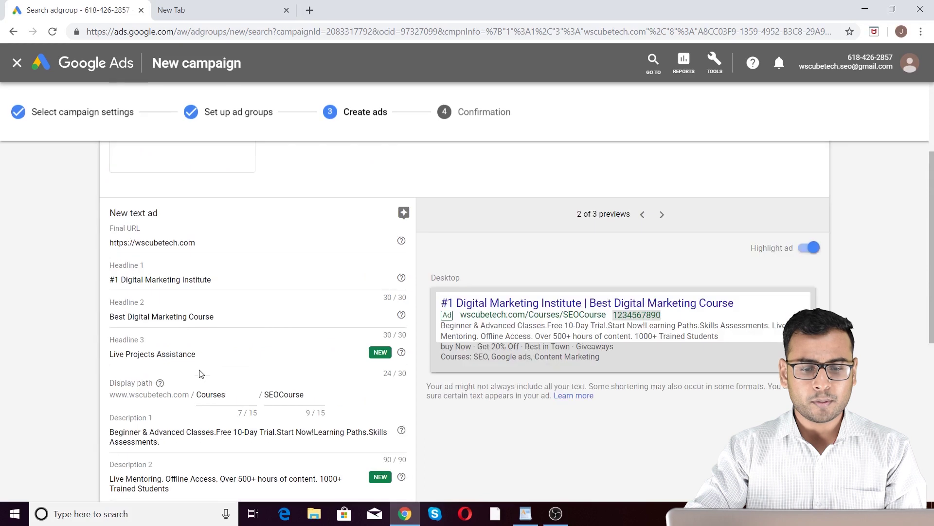
# Check the completed text ad fields once more and save the ad to continue.
pyautogui.scroll(3, 187, 250)
pyautogui.scroll(-10, 450, 258)
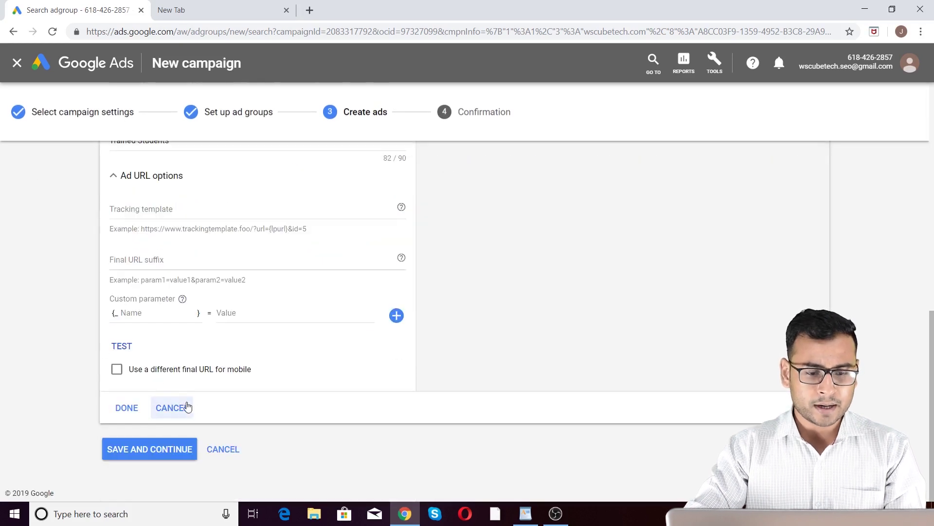
pyautogui.scroll(6, 271, 359)
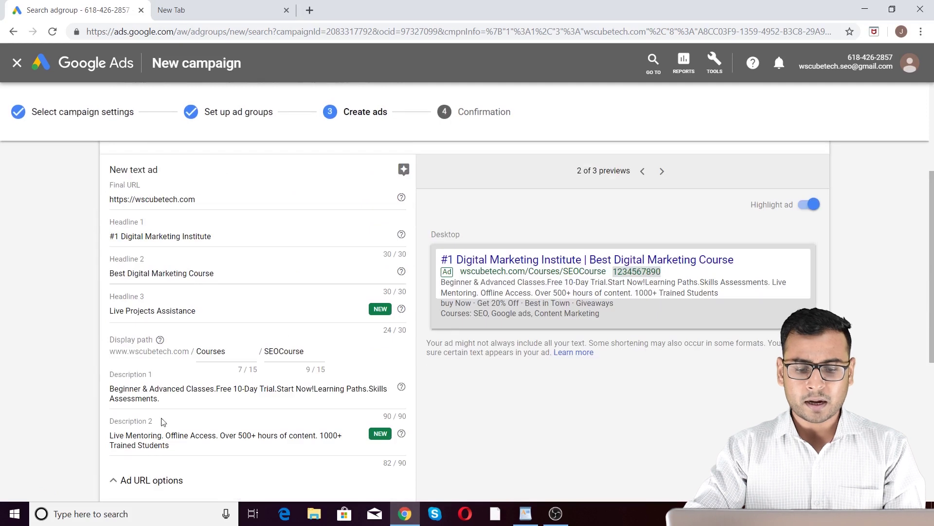
pyautogui.scroll(-6, 337, 282)
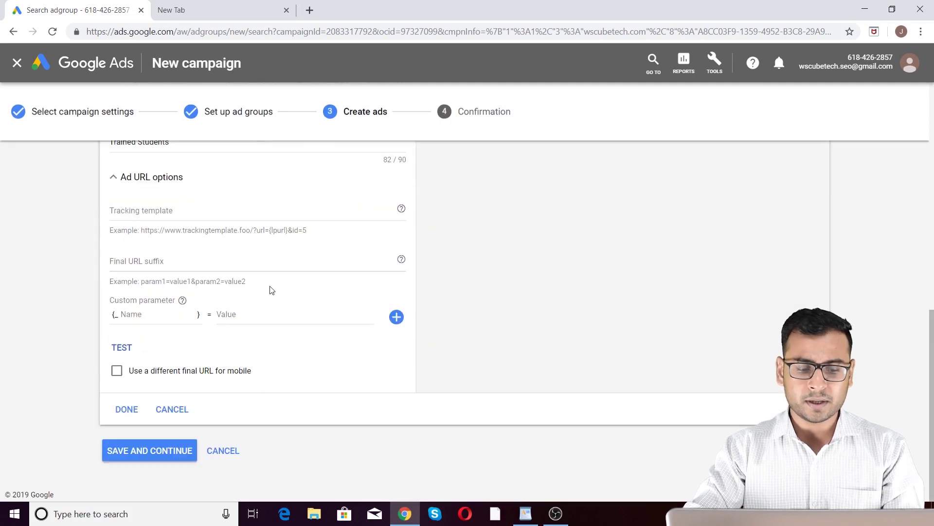
pyautogui.click(152, 451)
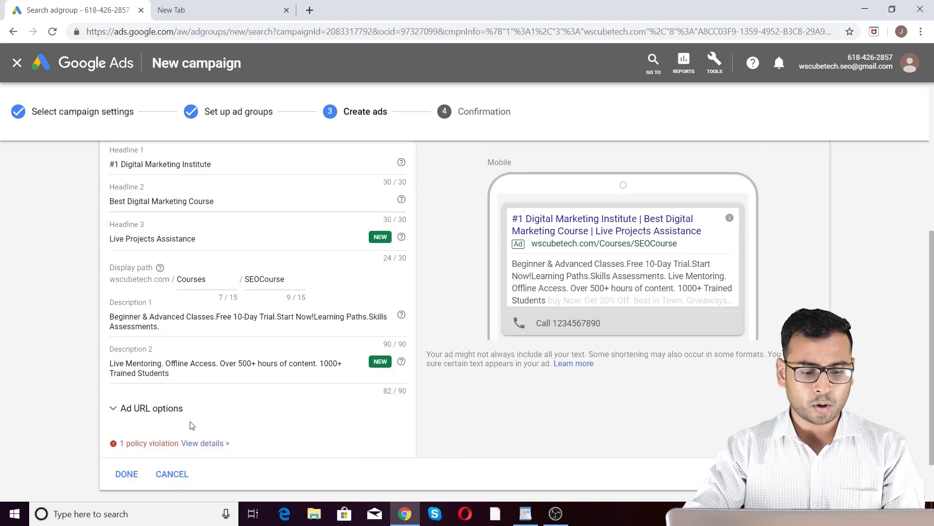
# Open the details of the ad's policy violation, read which text must be corrected, and close them.
pyautogui.click(207, 450)
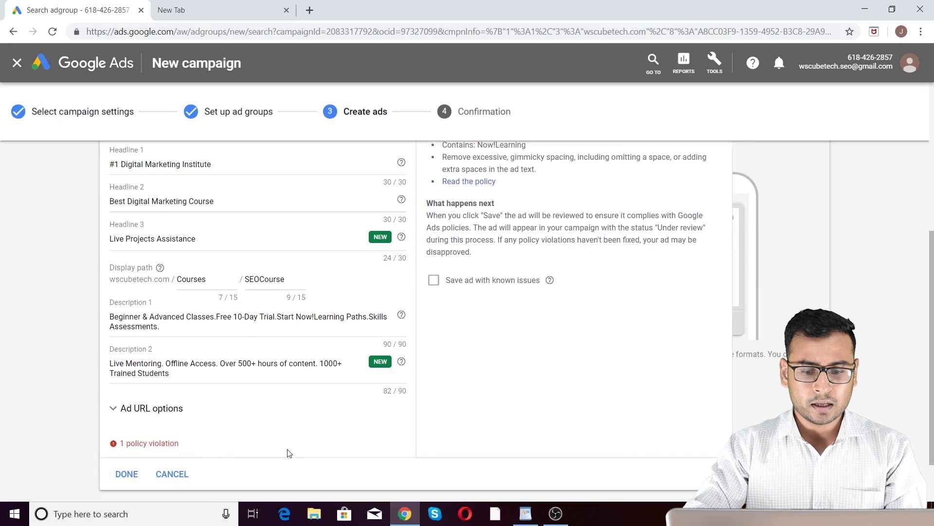
pyautogui.scroll(3, 487, 370)
pyautogui.scroll(-1, 337, 319)
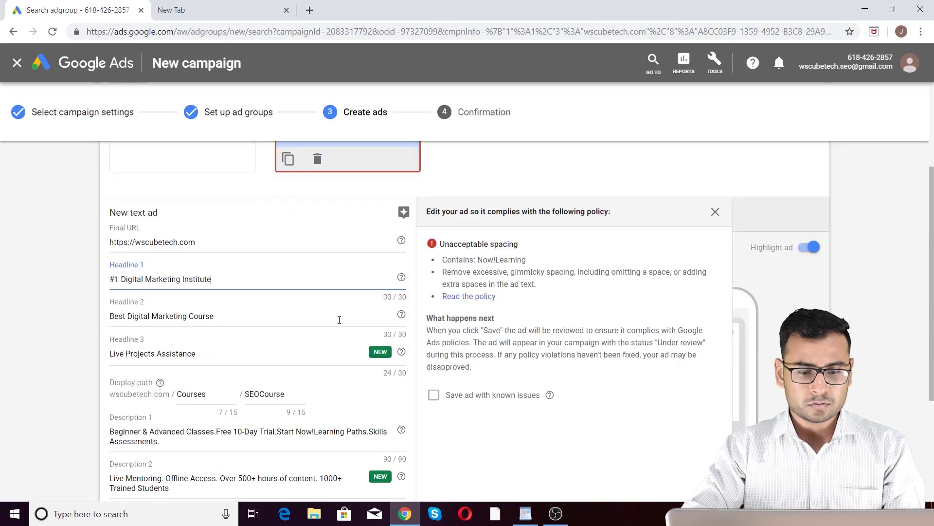
pyautogui.scroll(2, 358, 209)
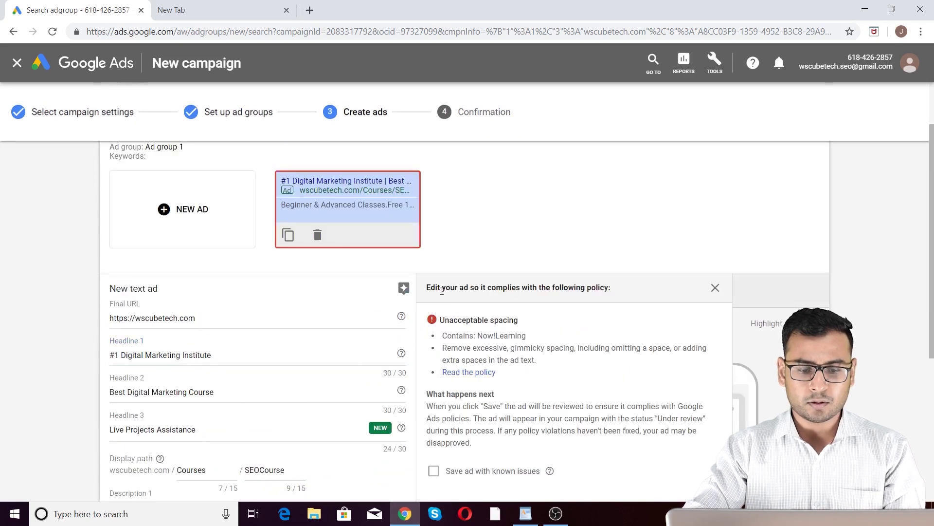
pyautogui.click(715, 288)
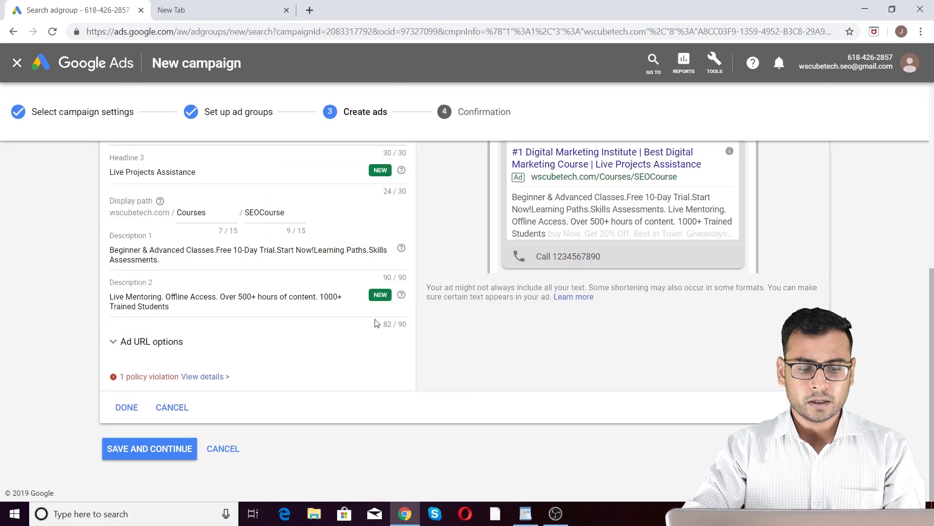
# Replace the exclamation mark after "Start Now" in Description 1 with a space, and save the ad to continue.
pyautogui.scroll(3, 424, 315)
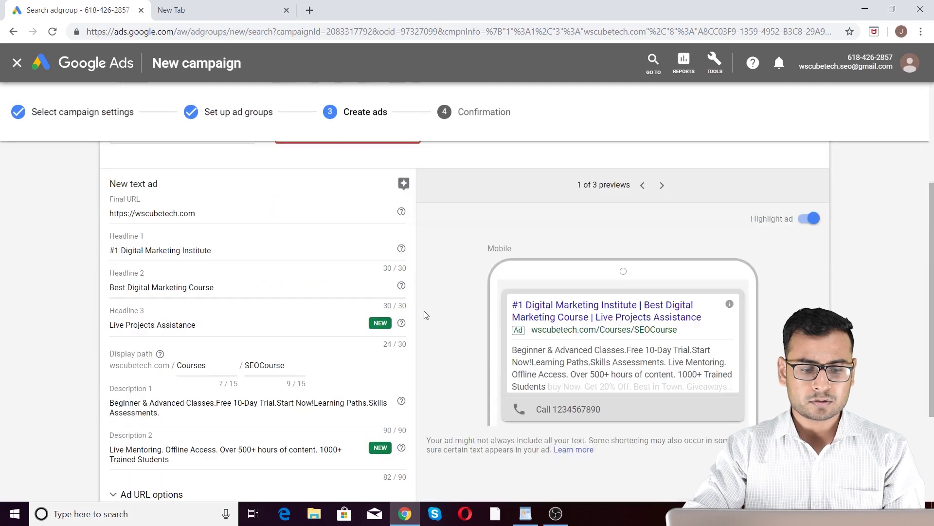
pyautogui.click(312, 404)
pyautogui.press('BackSpace')
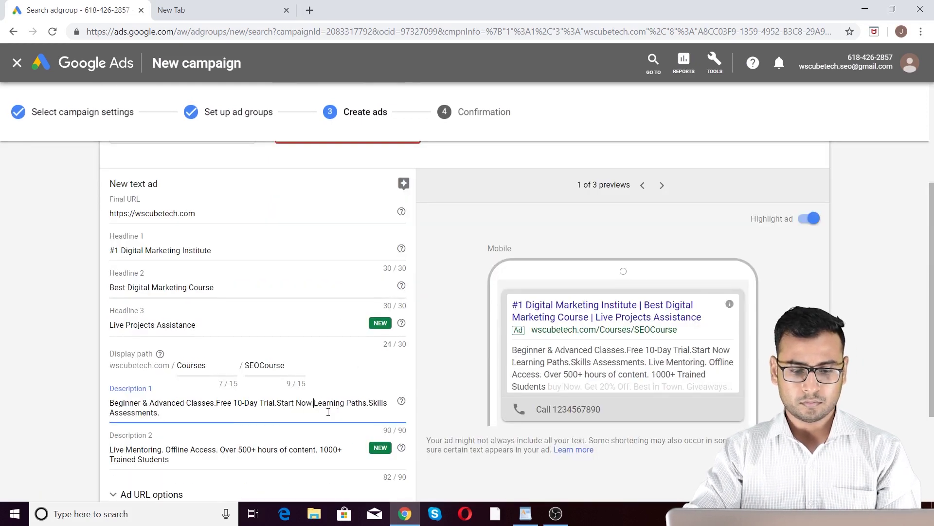
pyautogui.scroll(-3, 185, 428)
pyautogui.click(155, 450)
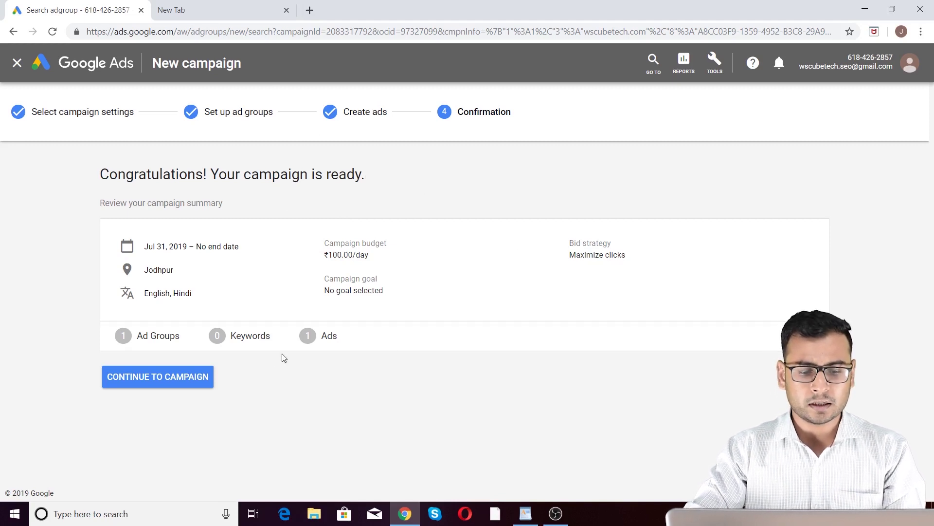
# Expand the ad group and ad details in the campaign summary and check the campaign dates.
pyautogui.click(329, 339)
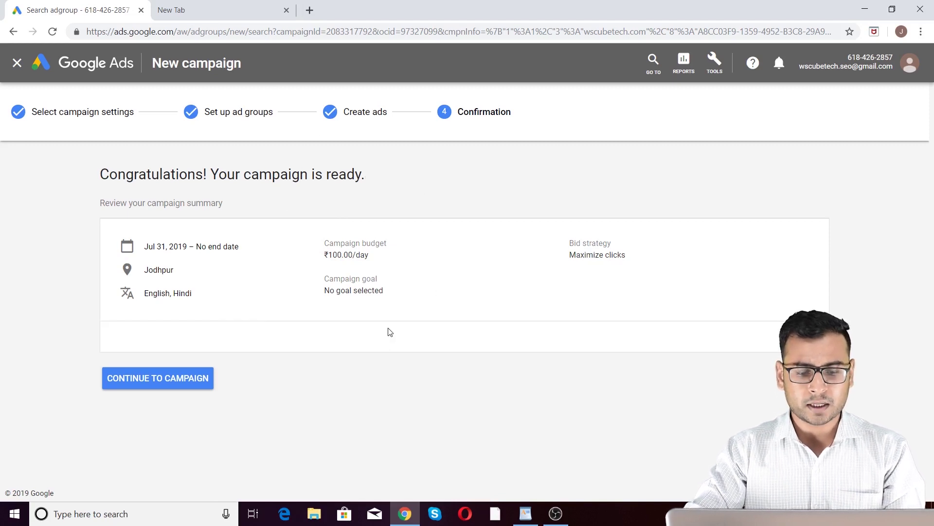
pyautogui.tripleClick(166, 246)
pyautogui.click(161, 246)
pyautogui.doubleClick(161, 246)
pyautogui.click(190, 266)
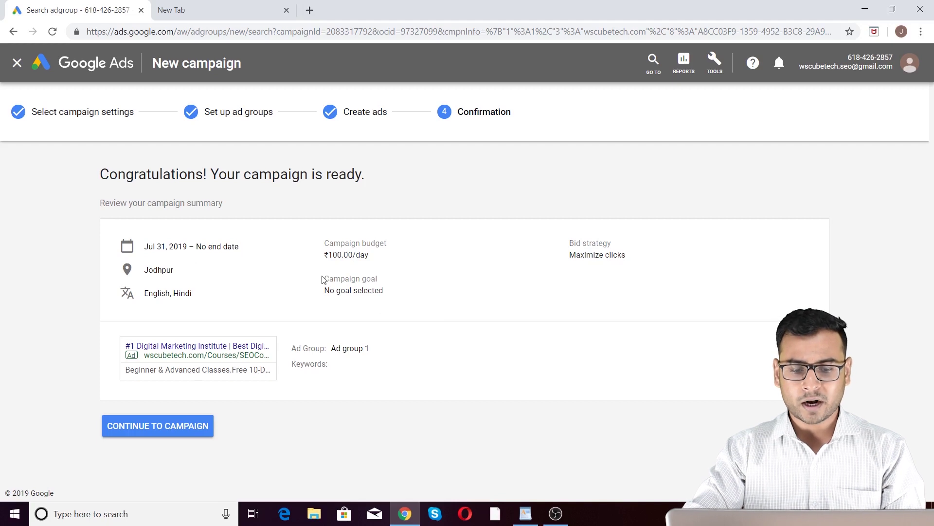
# Review the bid strategy, location, languages, campaign goal and ad text in the campaign summary.
pyautogui.doubleClick(599, 243)
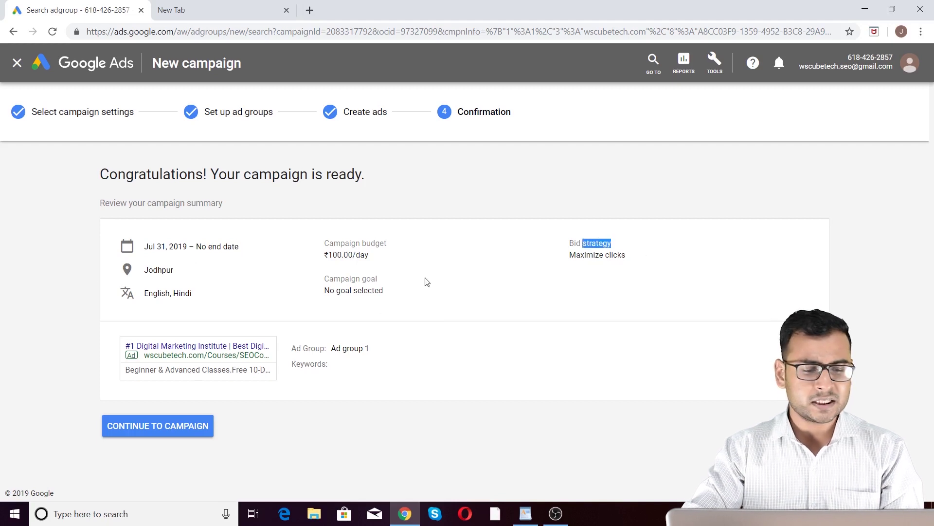
pyautogui.moveTo(143, 265); pyautogui.dragTo(214, 301)
pyautogui.click(221, 300)
pyautogui.doubleClick(144, 272)
pyautogui.doubleClick(329, 291)
pyautogui.moveTo(370, 290); pyautogui.dragTo(413, 305)
pyautogui.click(452, 313)
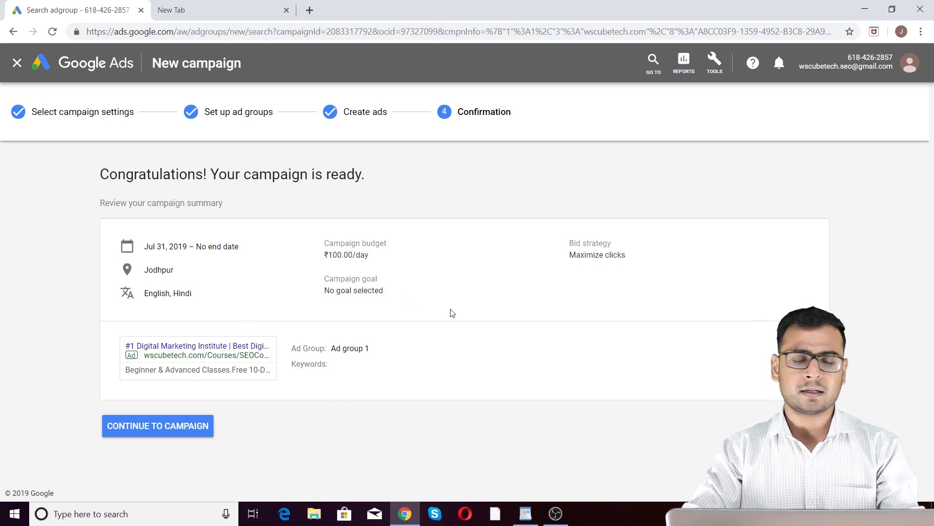
pyautogui.tripleClick(371, 278)
pyautogui.click(458, 294)
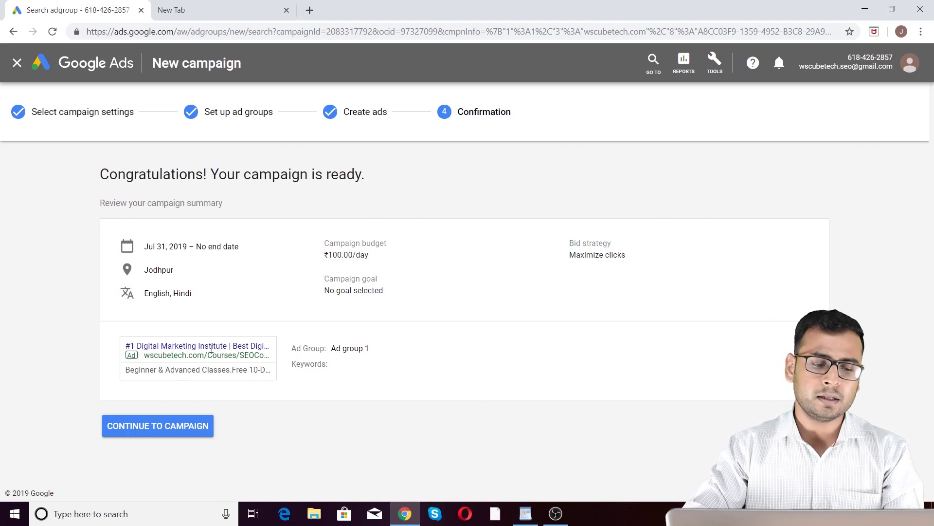
pyautogui.moveTo(126, 347); pyautogui.dragTo(256, 384)
pyautogui.click(271, 381)
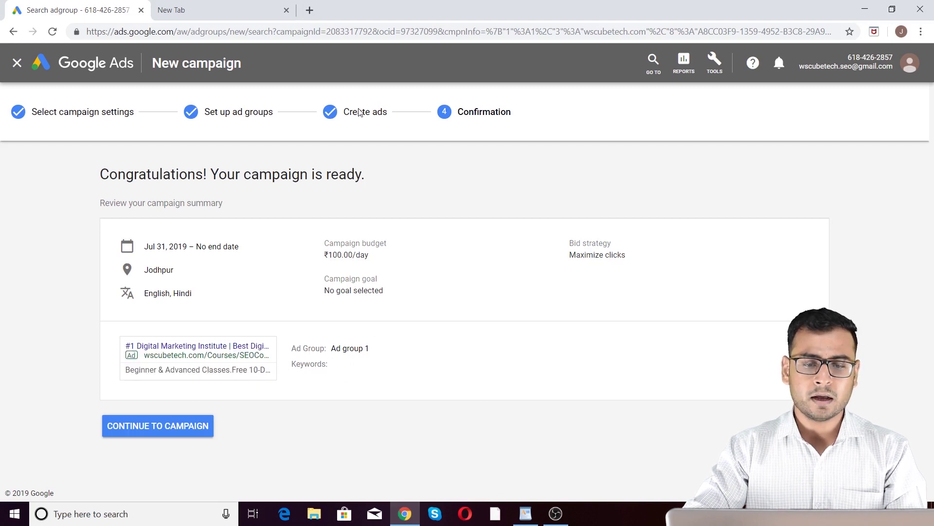